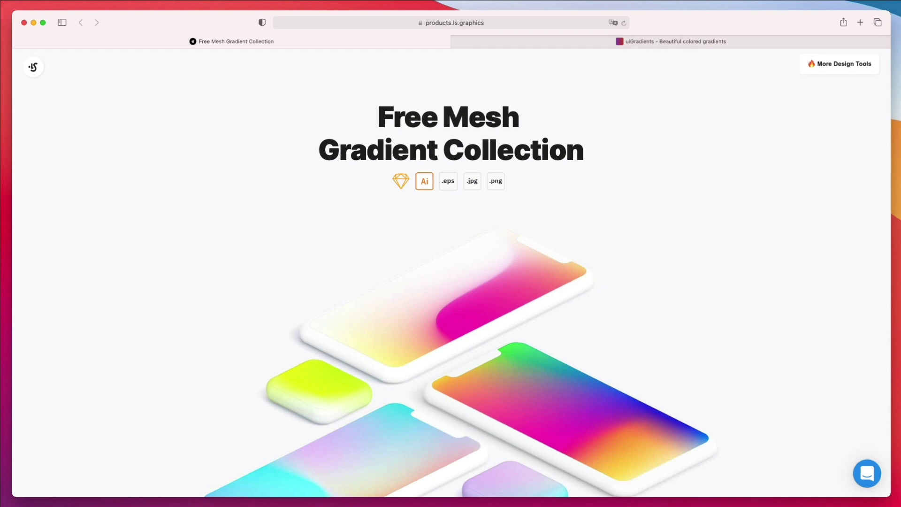
Scroll down the LS Graphics free gradient collection to the Watusi card
scroll(842, 262, "down", 5)
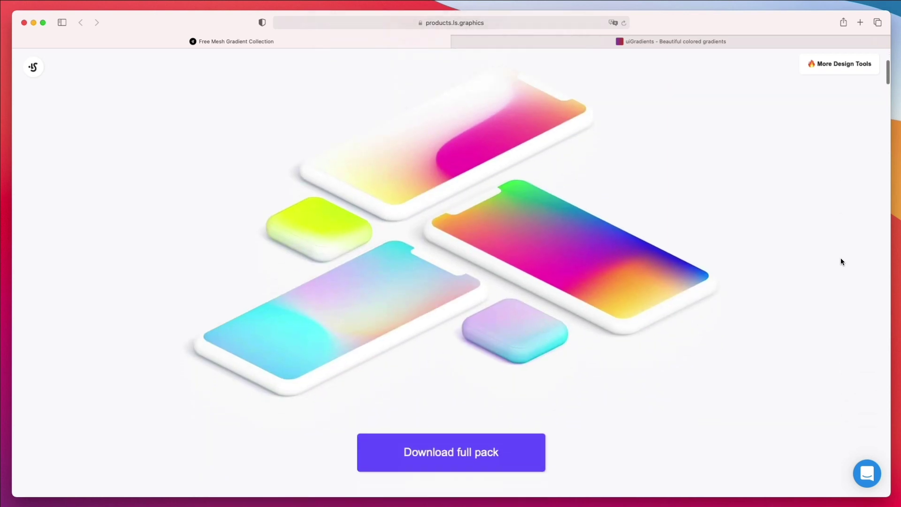
scroll(841, 262, "down", 3)
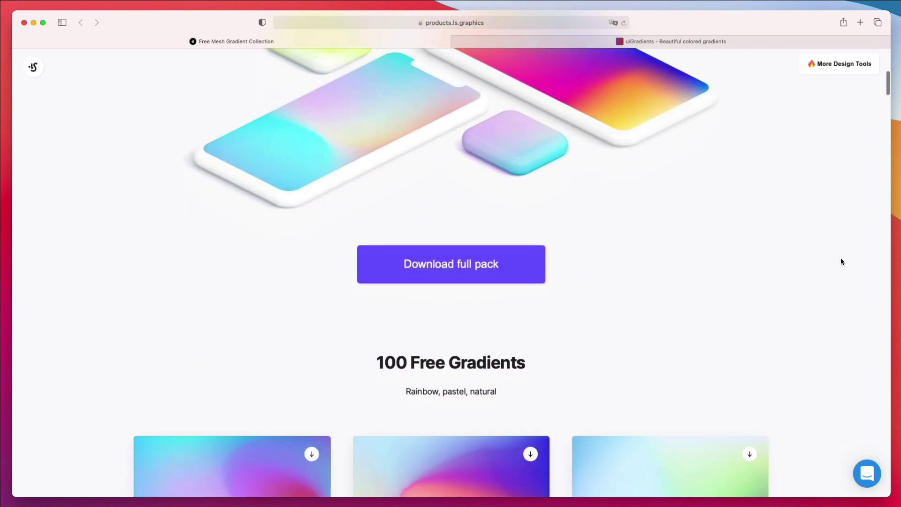
scroll(859, 262, "down", 4)
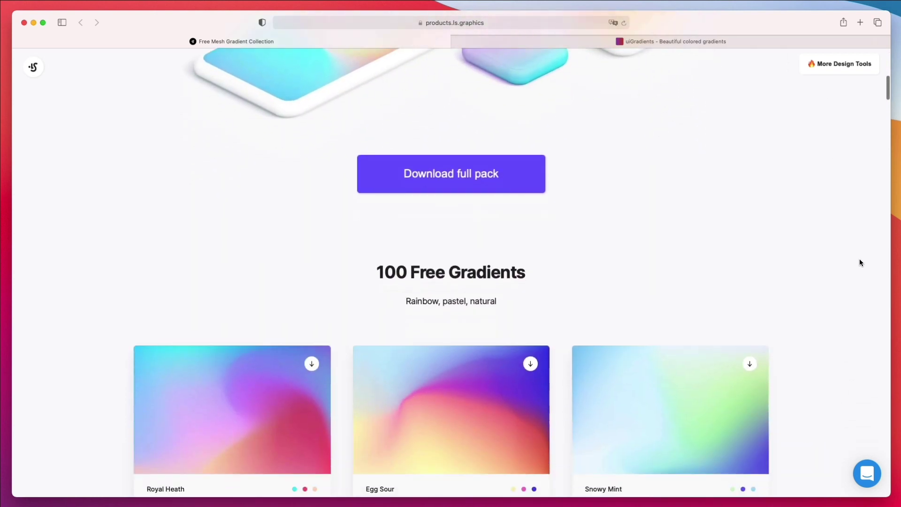
scroll(860, 262, "down", 2)
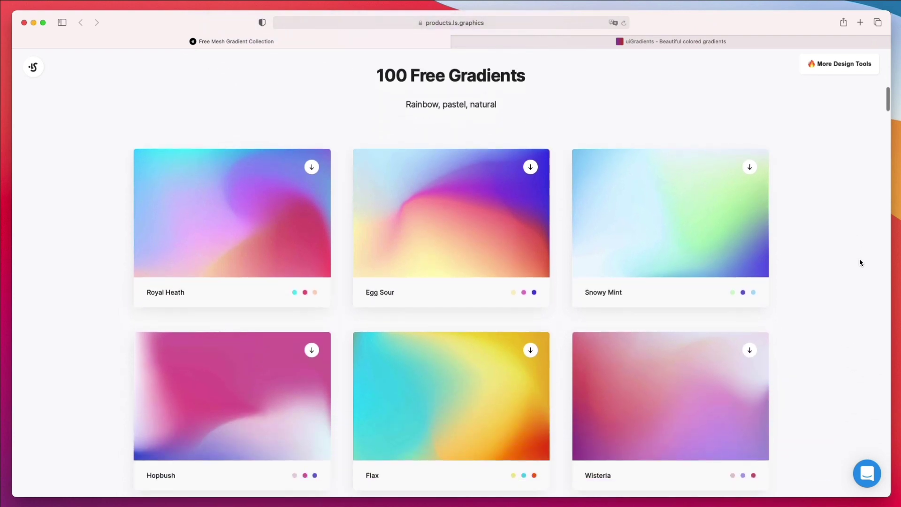
scroll(860, 262, "down", 1)
scroll(860, 261, "down", 2)
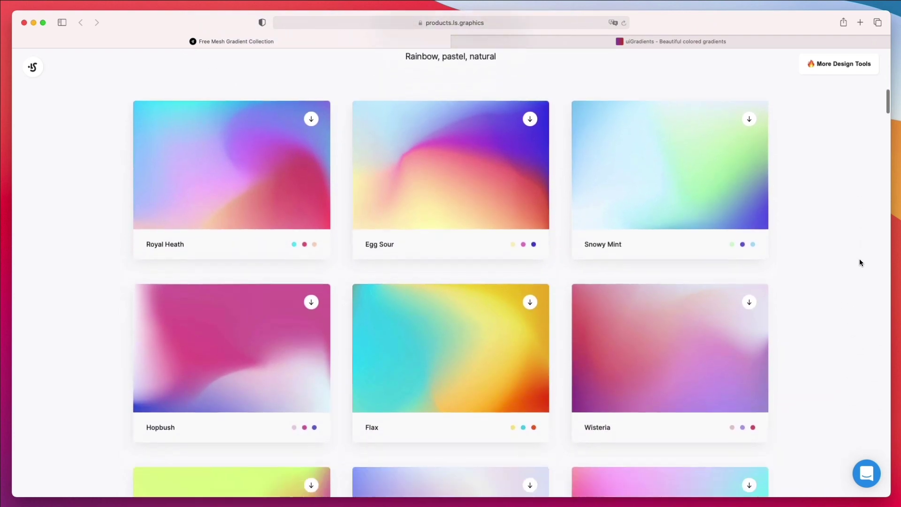
scroll(860, 262, "down", 1)
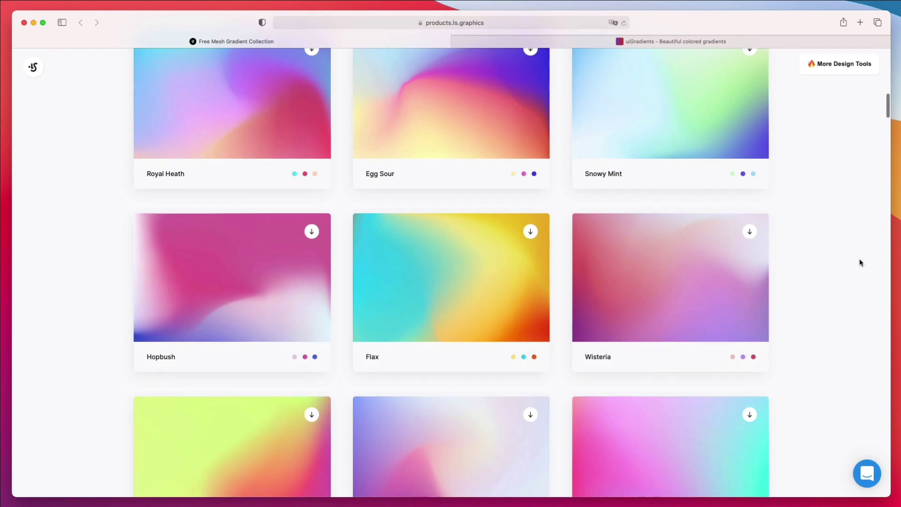
scroll(860, 262, "down", 3)
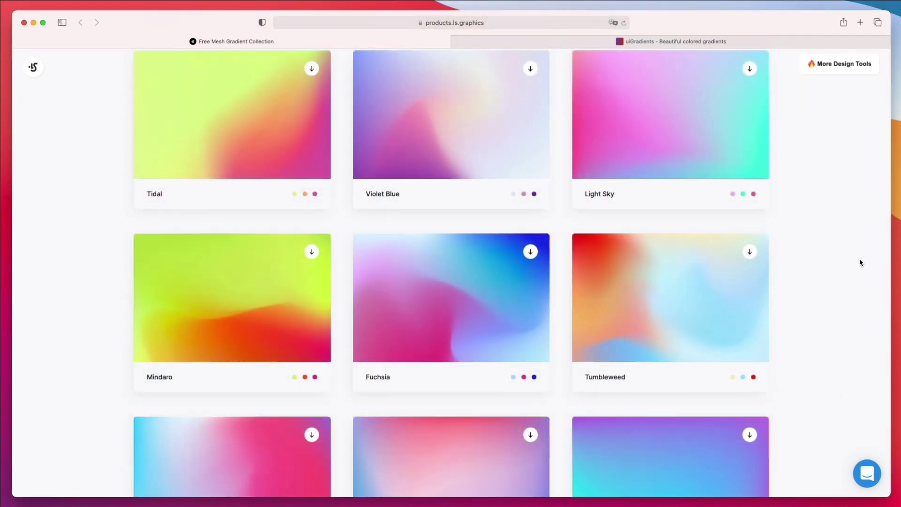
scroll(859, 262, "down", 3)
scroll(860, 262, "down", 4)
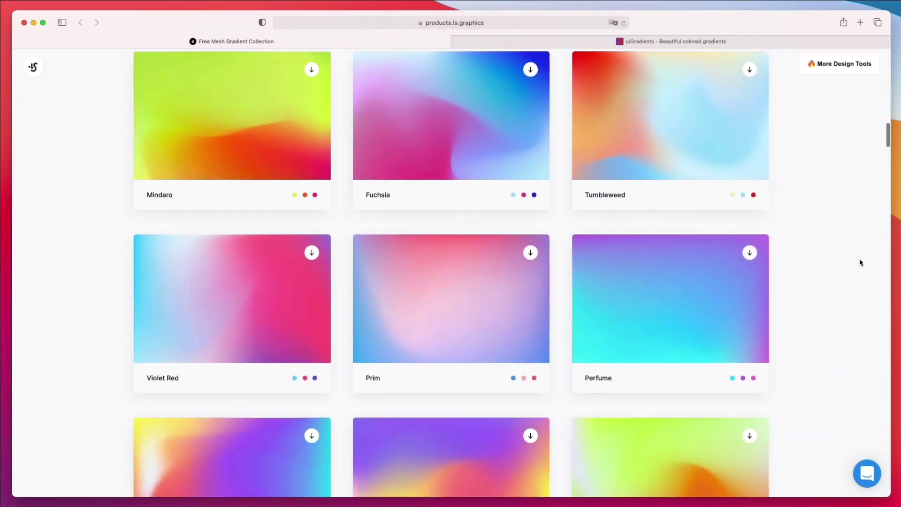
scroll(860, 261, "down", 4)
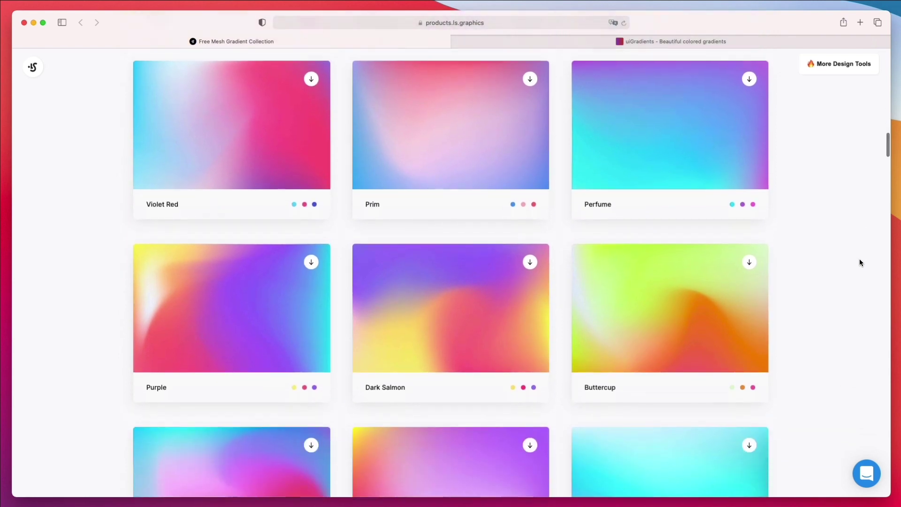
scroll(861, 263, "down", 4)
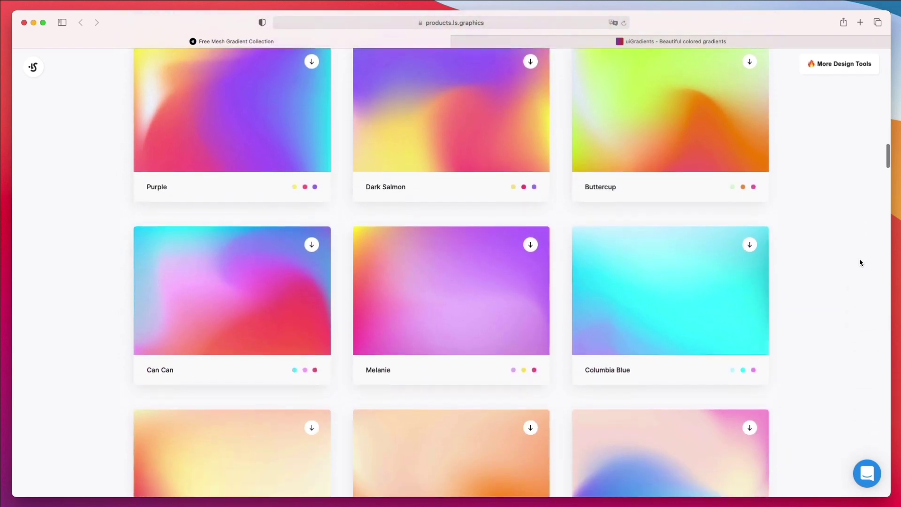
scroll(860, 262, "down", 4)
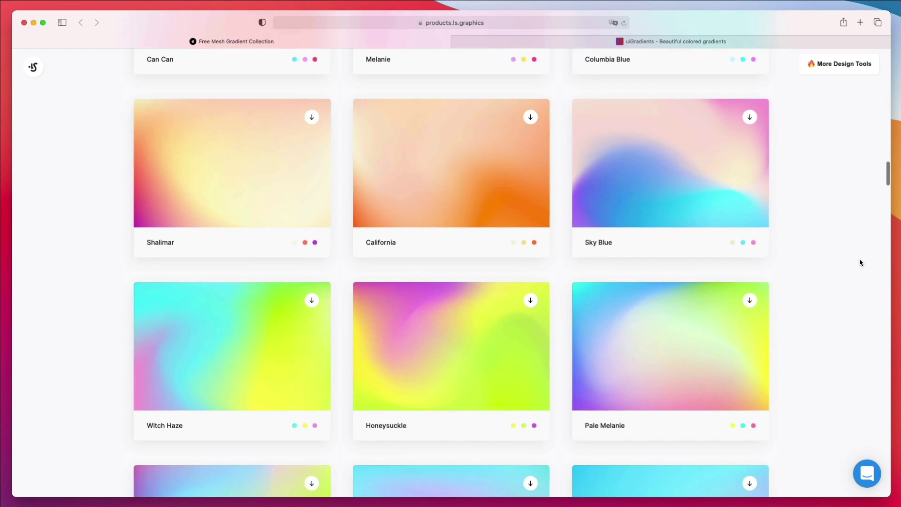
scroll(861, 262, "down", 4)
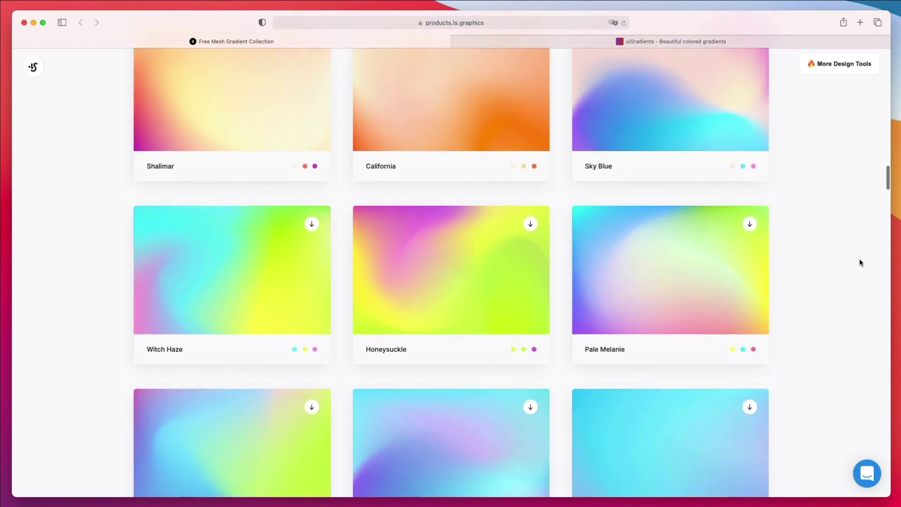
scroll(860, 262, "down", 5)
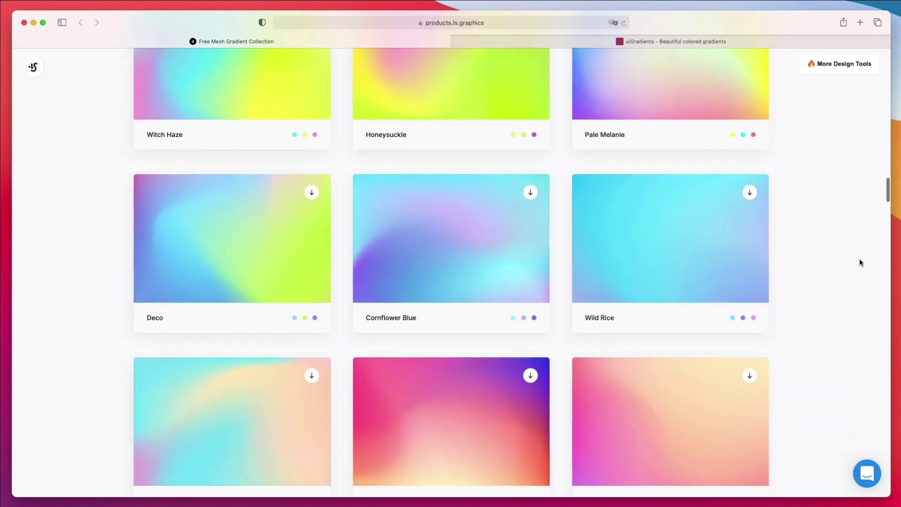
scroll(860, 263, "down", 5)
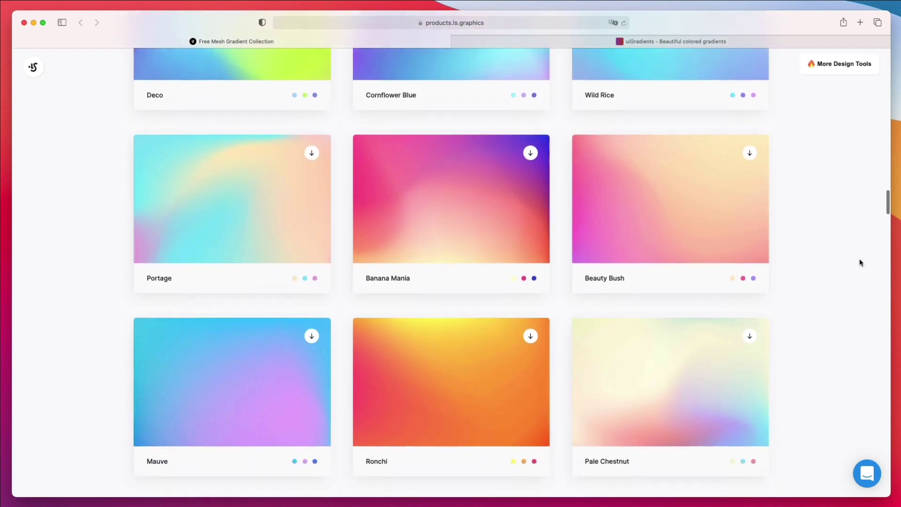
scroll(860, 262, "down", 3)
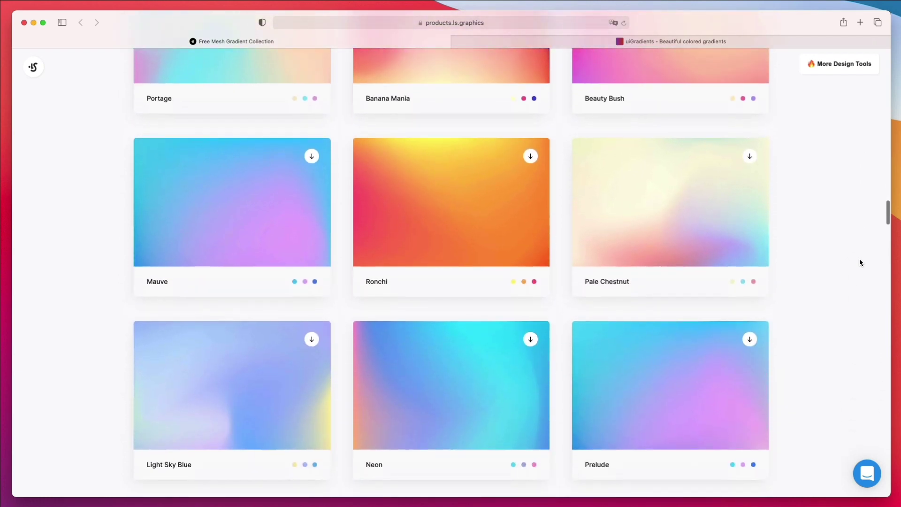
scroll(861, 263, "down", 6)
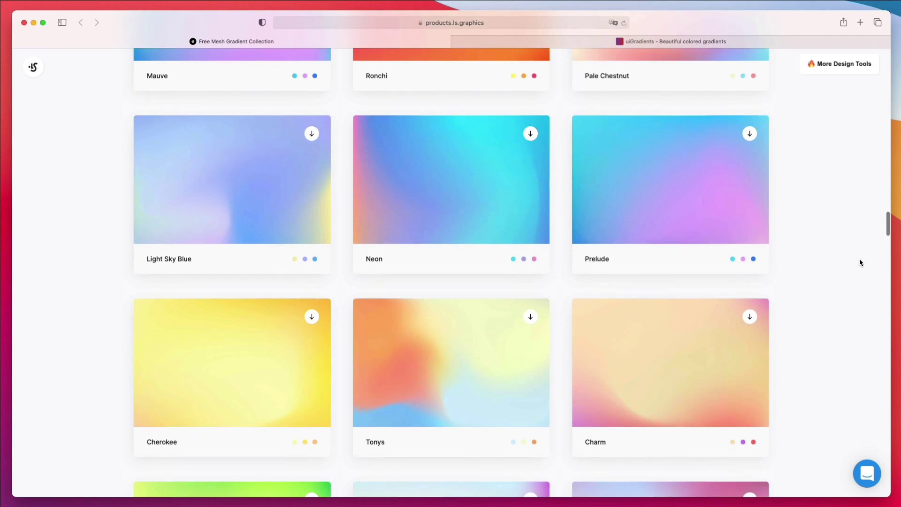
scroll(861, 263, "down", 6)
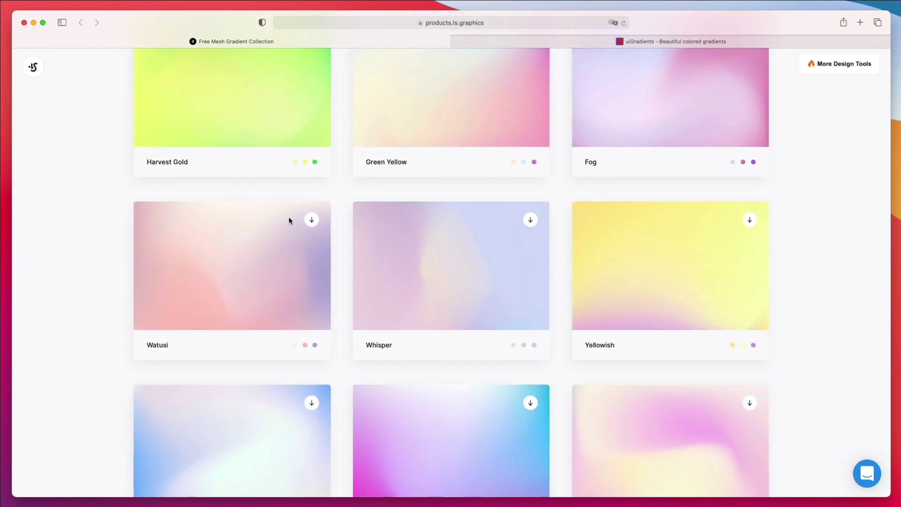
Open the Watusi image in a new tab, then try the full-pack download and dismiss the email prompt
left_click(313, 220)
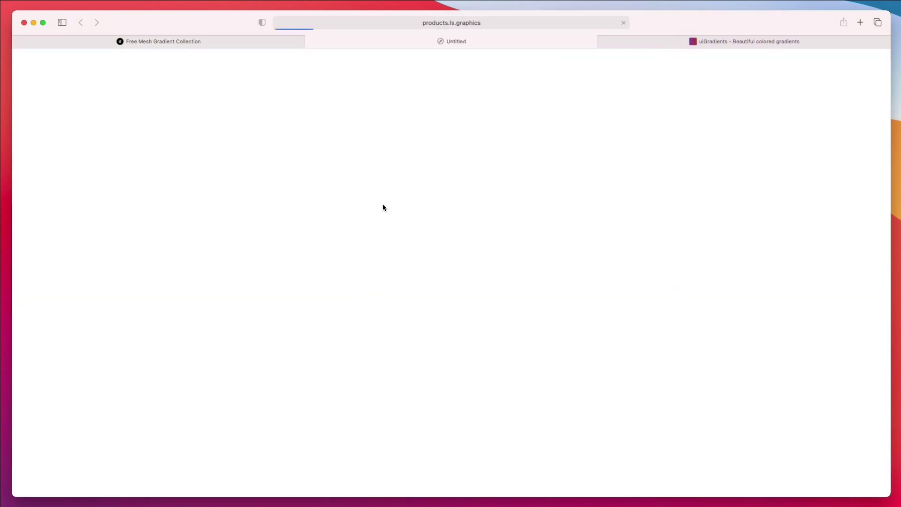
left_click(254, 42)
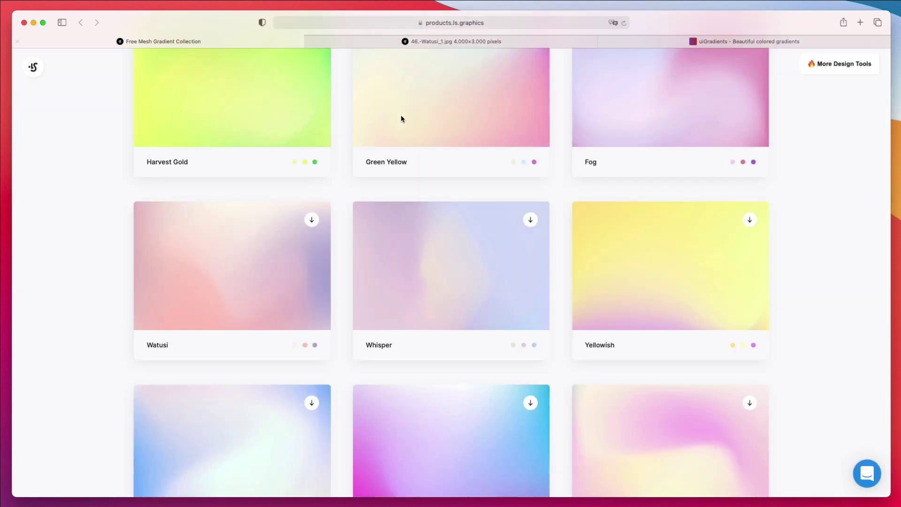
scroll(401, 122, "down", 15)
scroll(401, 133, "up", 15)
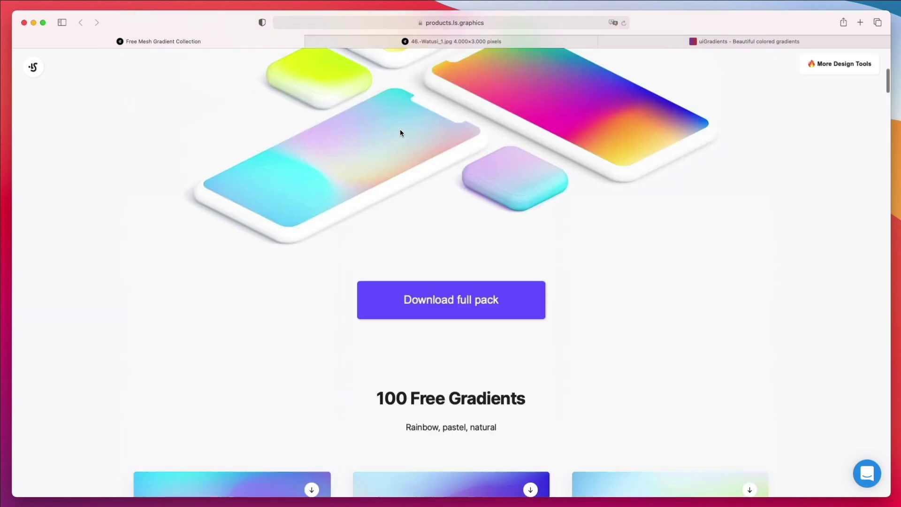
left_click(473, 293)
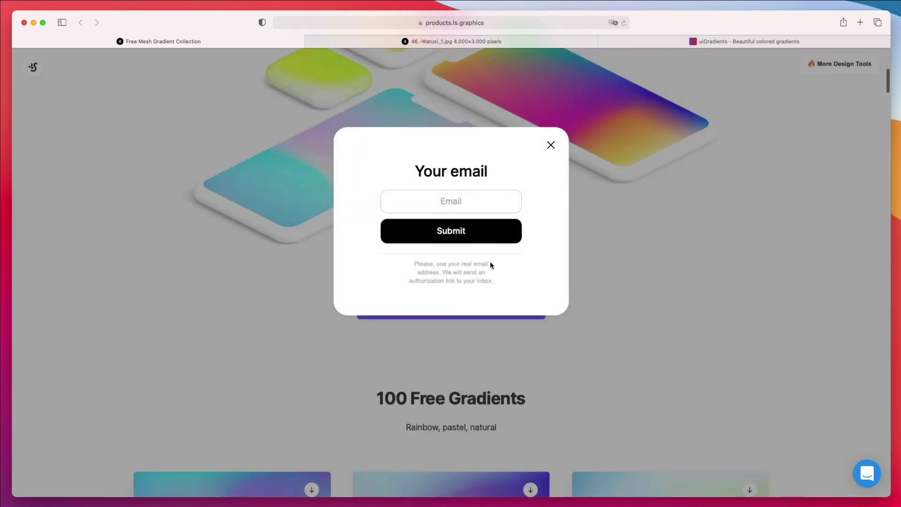
left_click(551, 147)
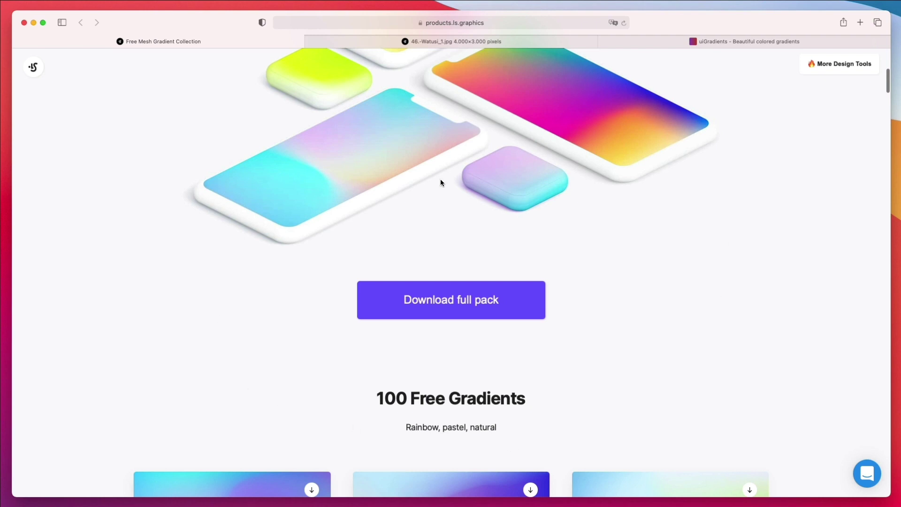
Browse further down the collection past Berrt, Sunset, Almond, Milkyway and Lake
scroll(676, 232, "down", 3)
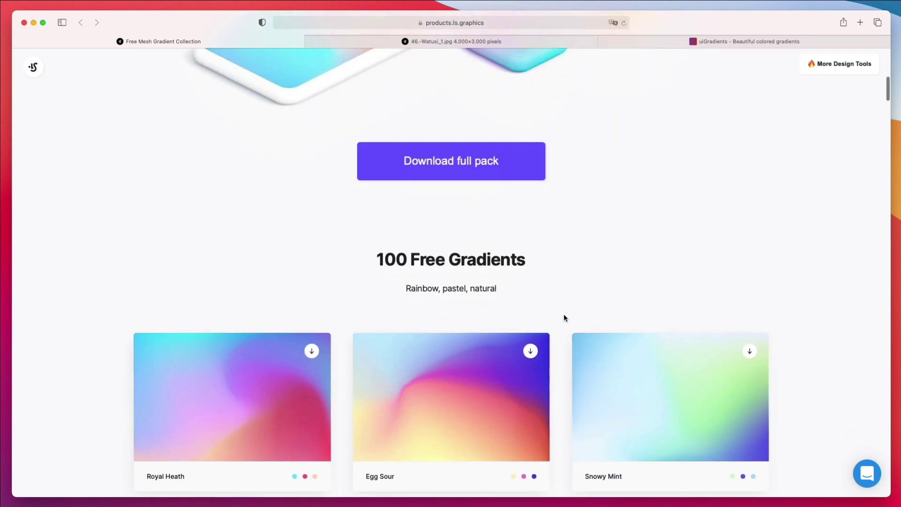
scroll(563, 317, "down", 4)
scroll(564, 318, "down", 20)
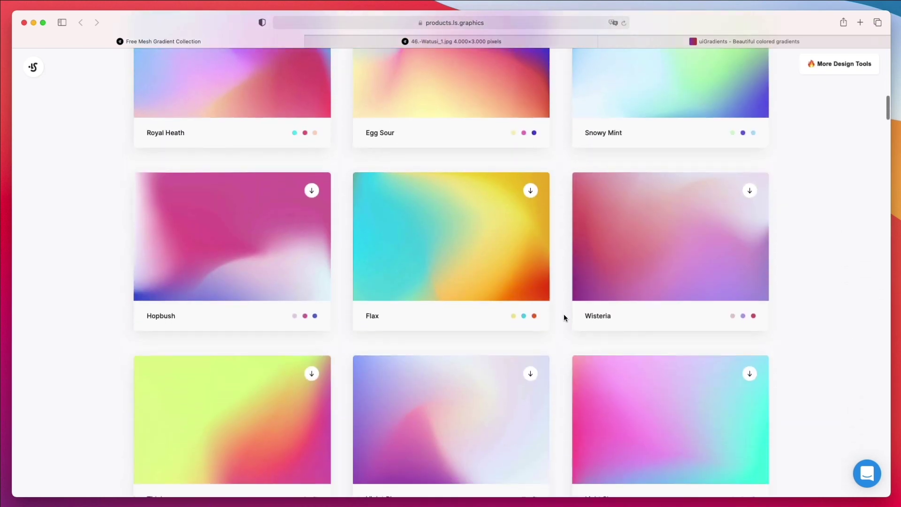
scroll(564, 318, "down", 20)
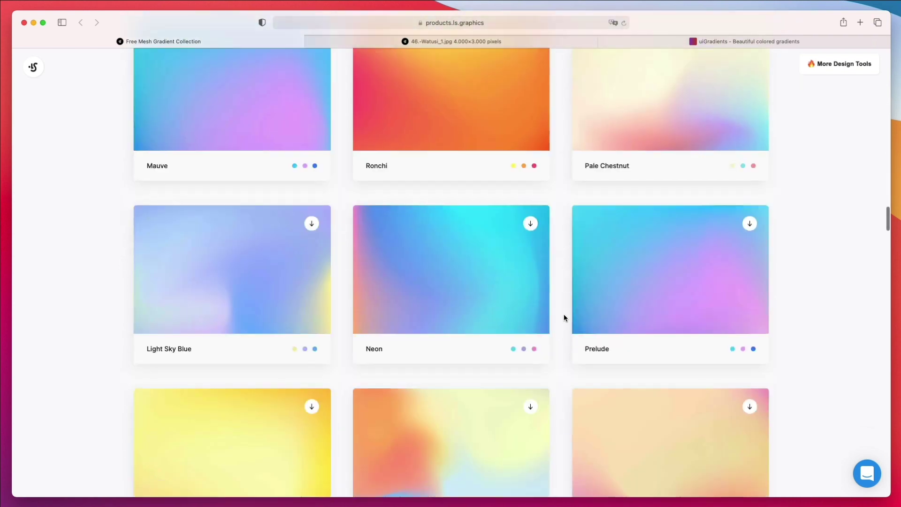
scroll(564, 317, "down", 20)
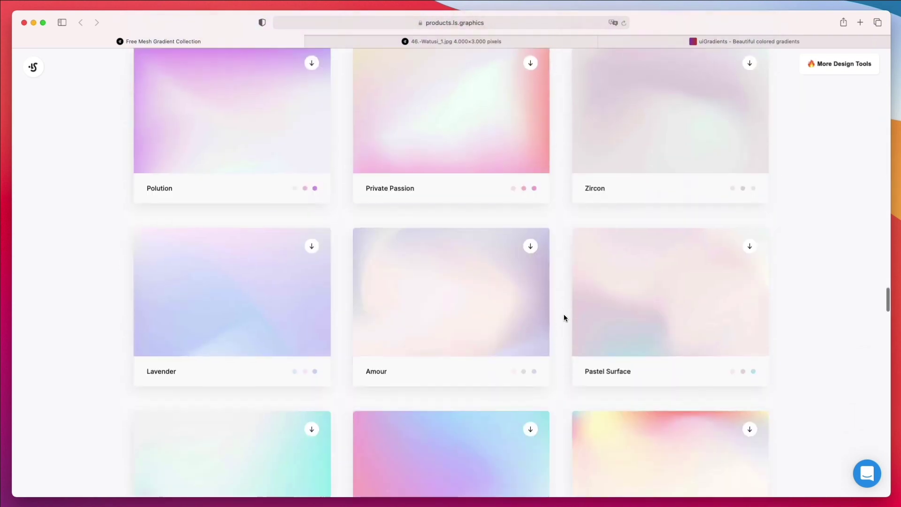
scroll(564, 318, "down", 12)
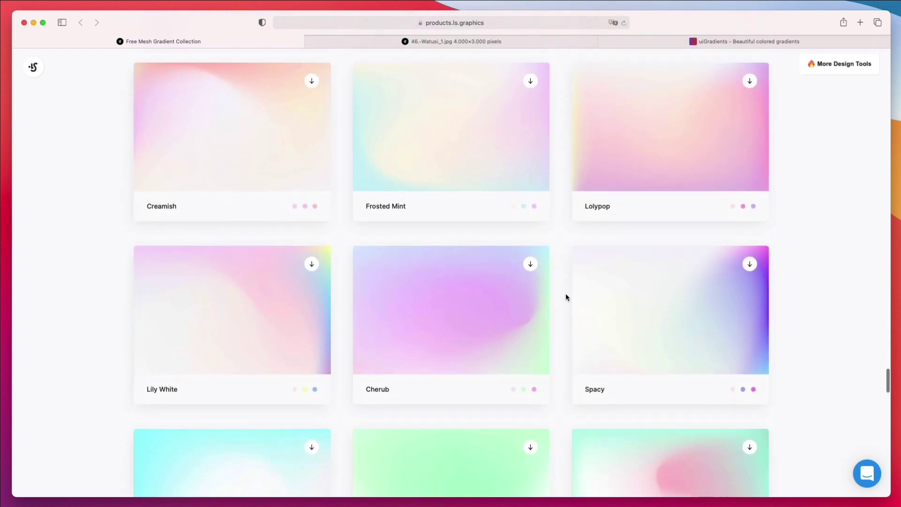
scroll(565, 294, "down", 3)
scroll(562, 277, "down", 4)
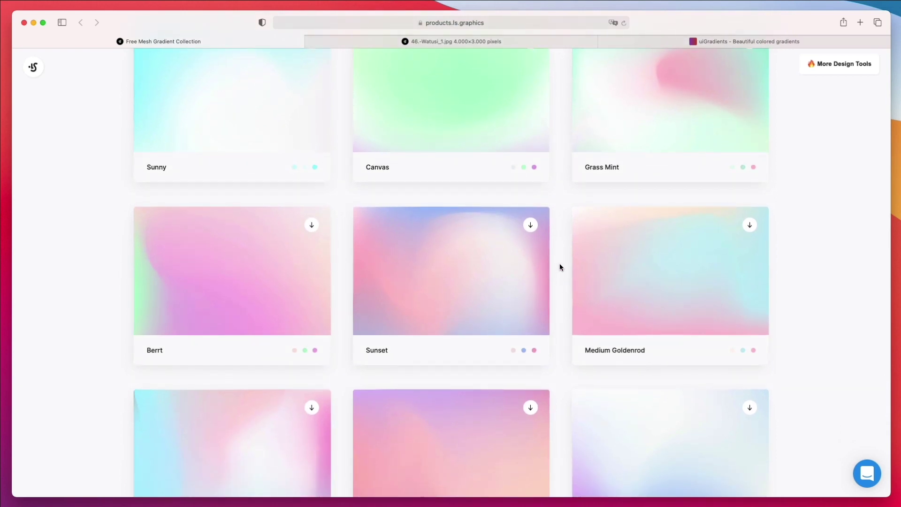
scroll(559, 266, "down", 4)
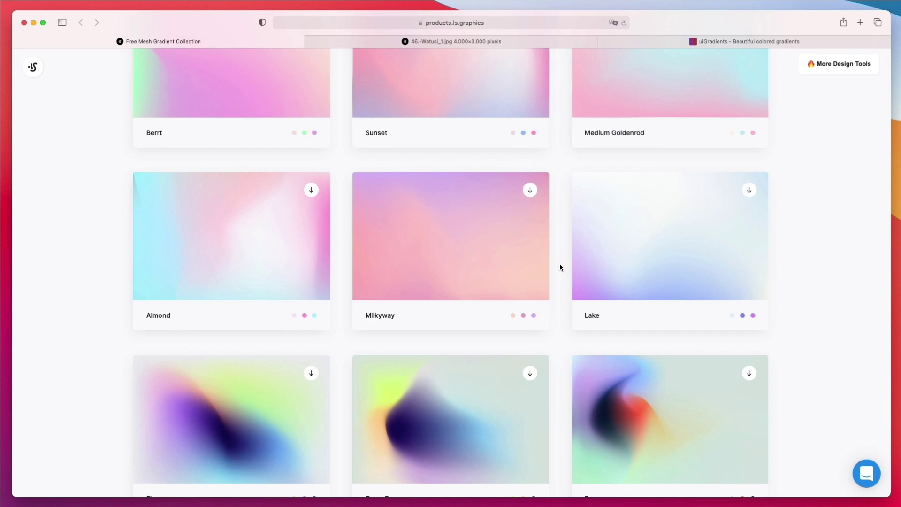
scroll(560, 266, "down", 4)
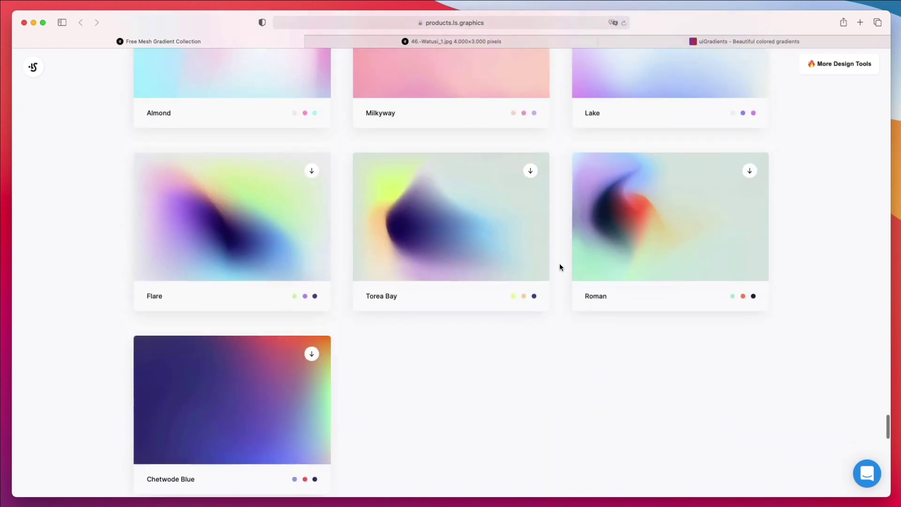
scroll(560, 266, "up", 4)
scroll(559, 267, "up", 1)
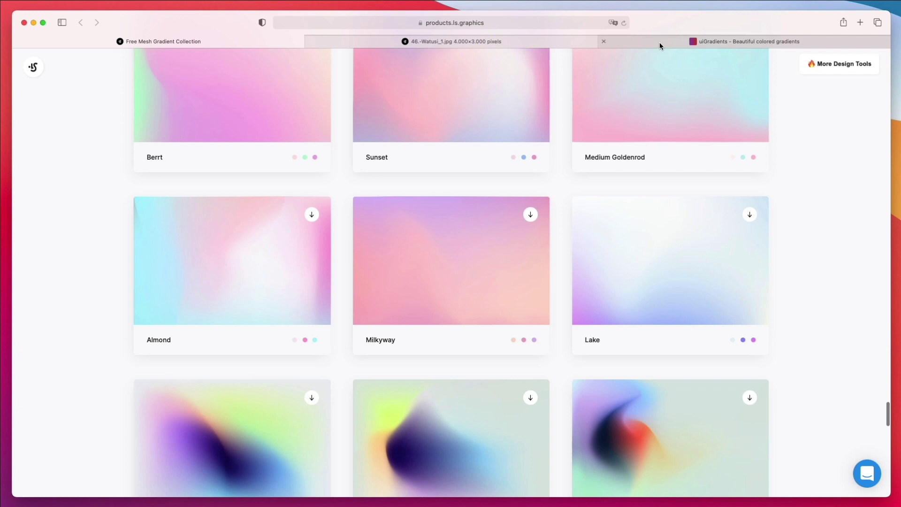
mouse_move(650, 41)
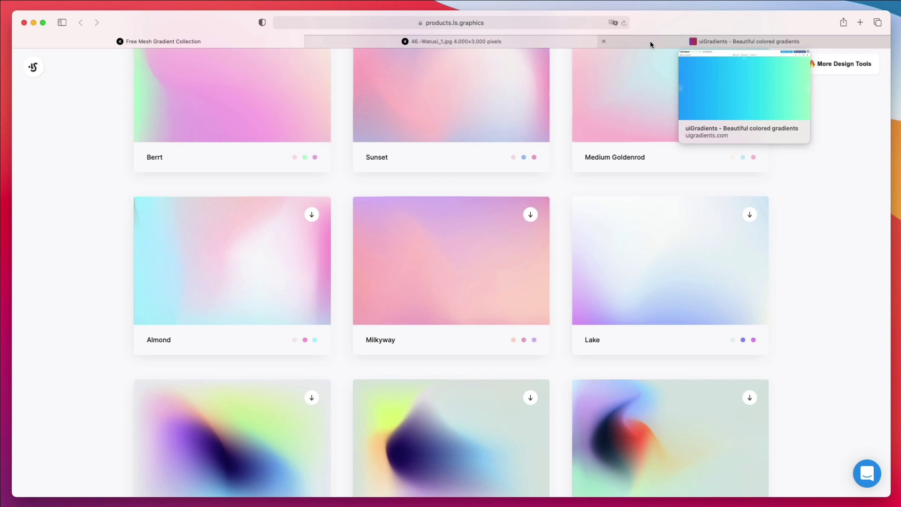
On uiGradients, open the Superman gradient running from #0099f7 to #f11712
left_click(652, 41)
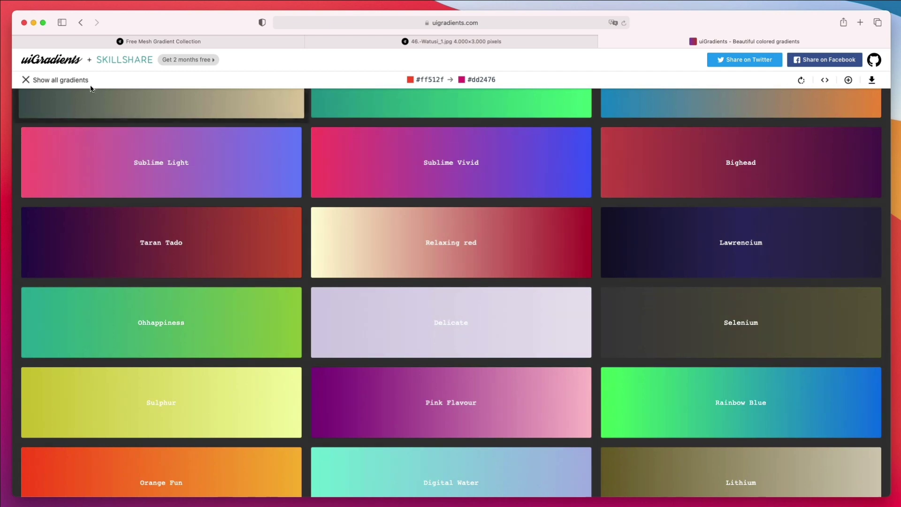
scroll(438, 171, "down", 3)
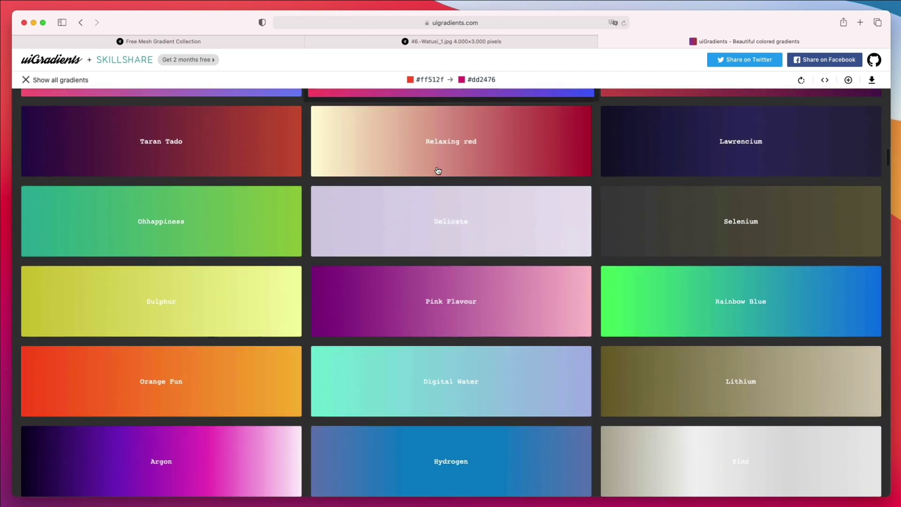
scroll(438, 170, "down", 20)
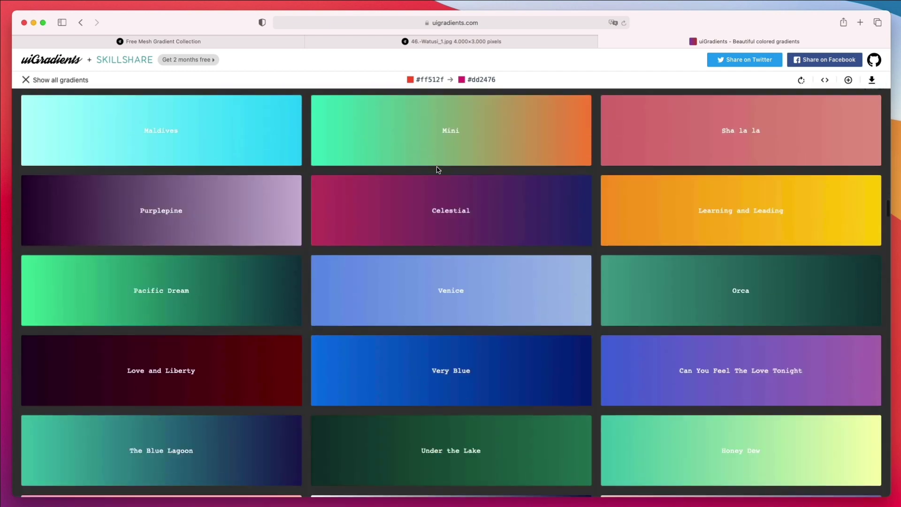
scroll(438, 169, "down", 20)
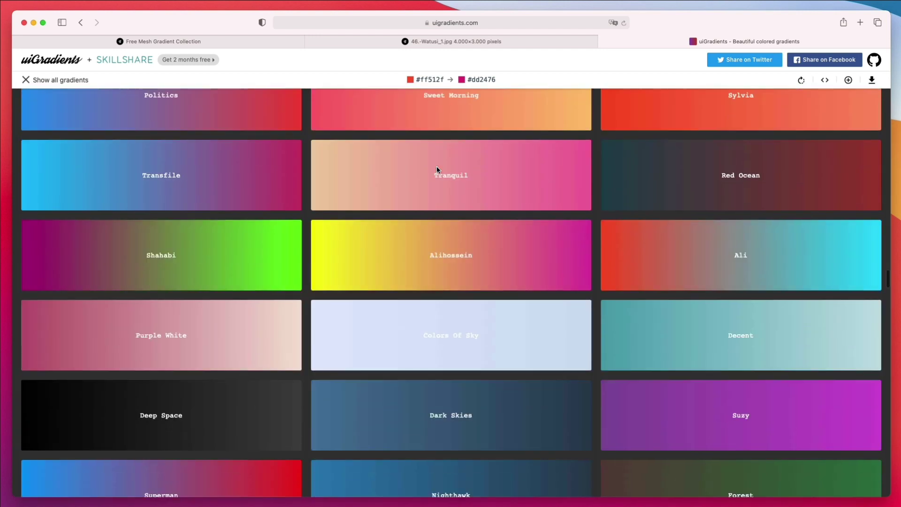
scroll(437, 170, "down", 4)
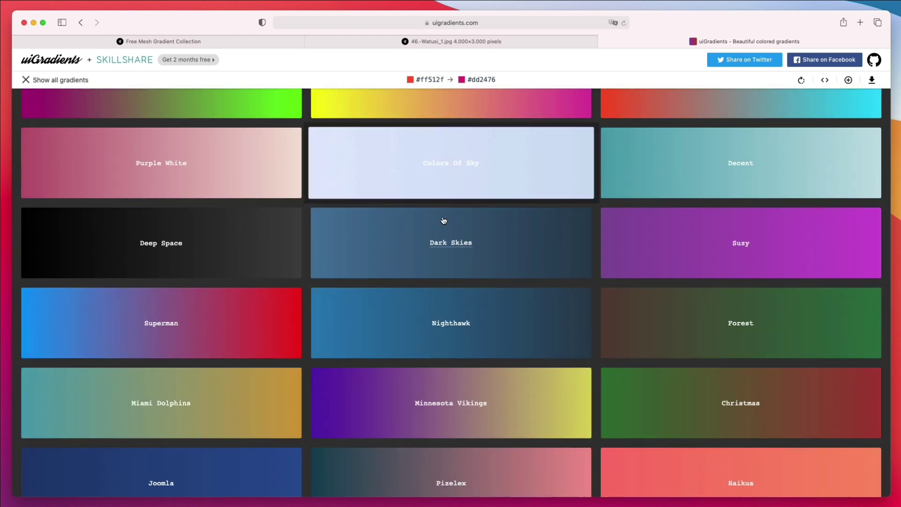
left_click(207, 347)
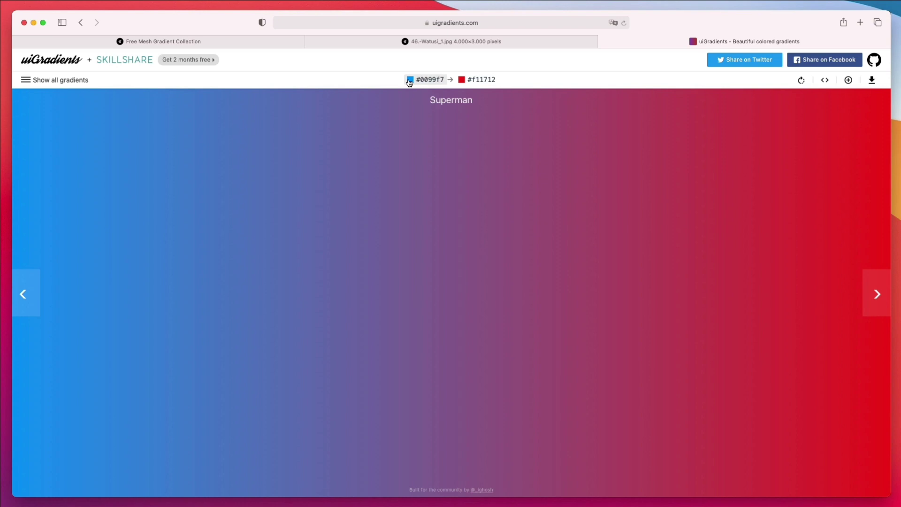
left_click(847, 81)
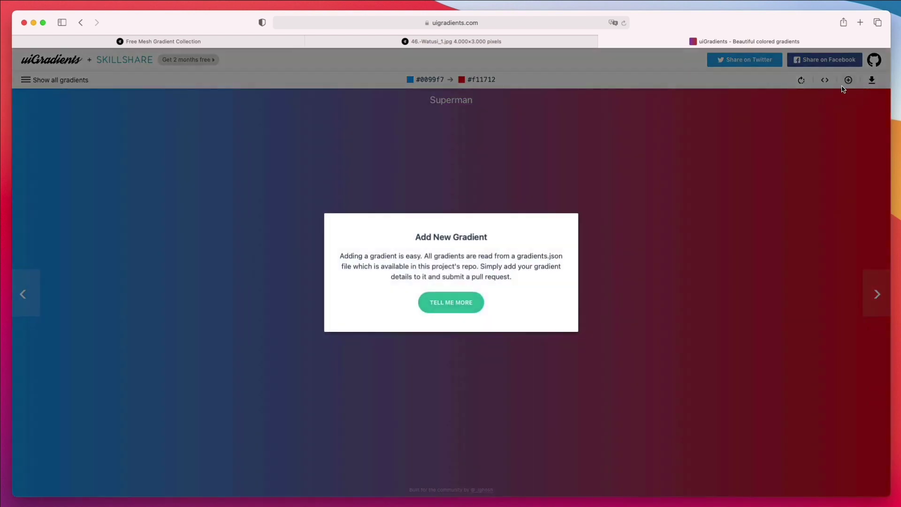
left_click(511, 370)
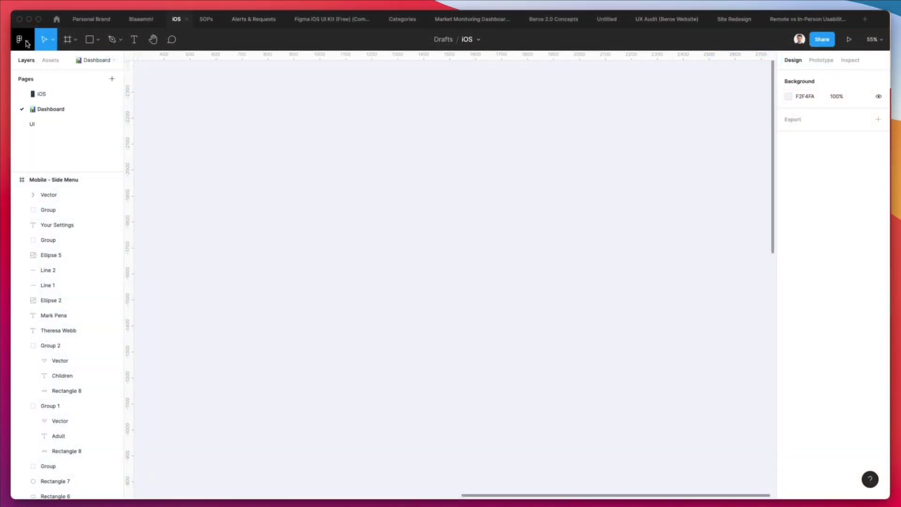
Show the Plugins submenu from Figma's main menu, listing Mesh Gradient, Mockup and Unsplash
left_click(21, 40)
mouse_move(60, 173)
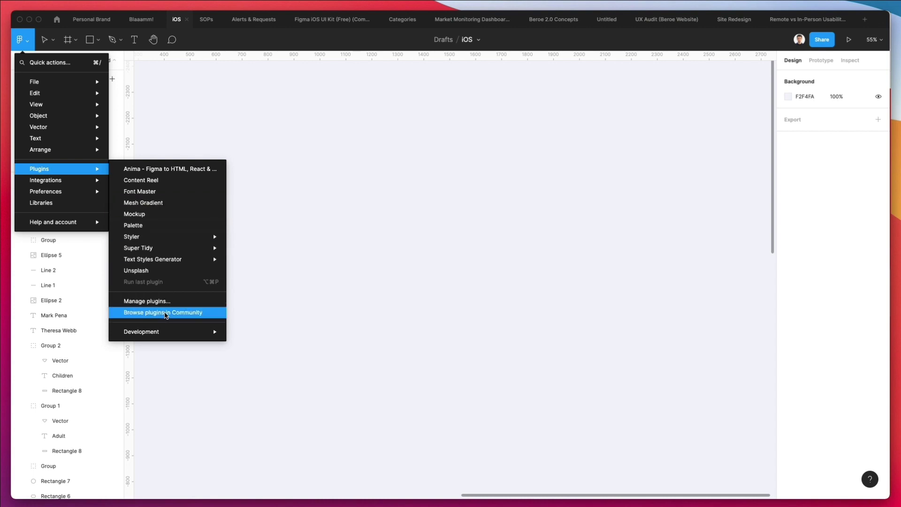
Search the Community plugins for 'mes' and install the Mesh gradients plugin by oodesign
left_click(159, 313)
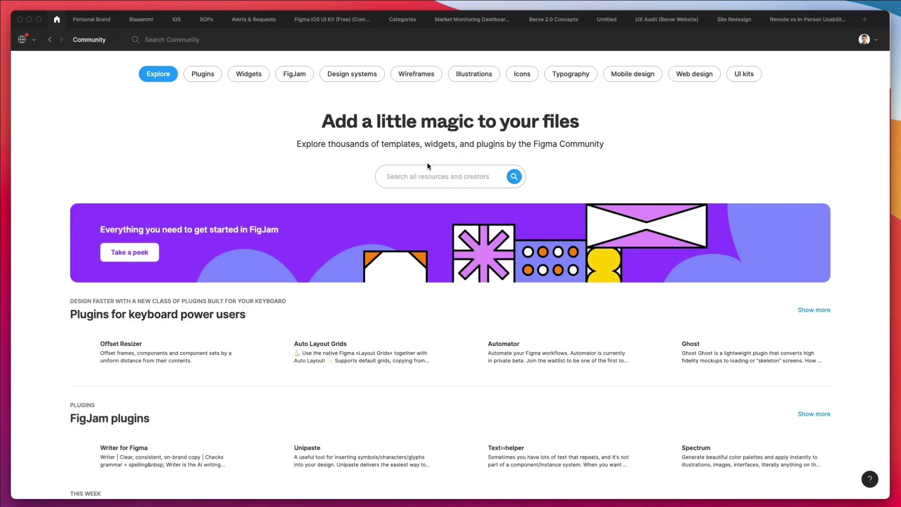
left_click(493, 182)
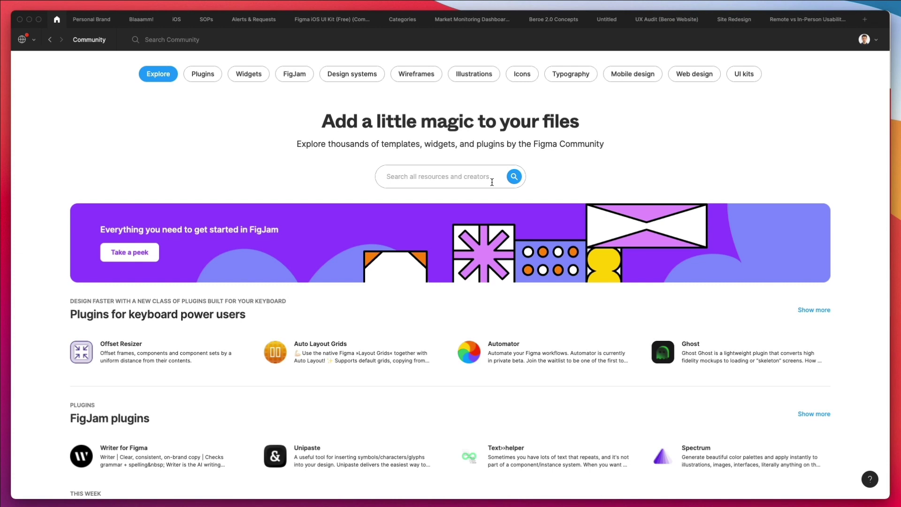
type("mesh")
left_click(514, 176)
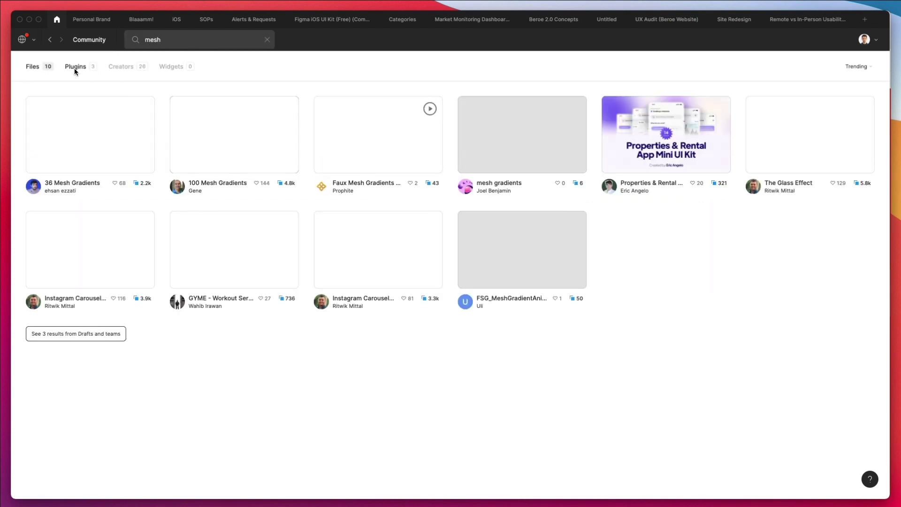
left_click(74, 69)
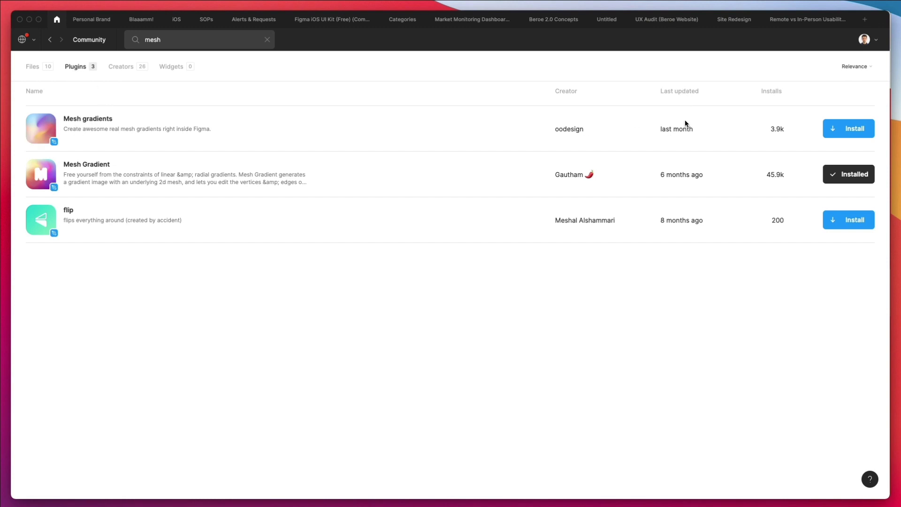
left_click(855, 134)
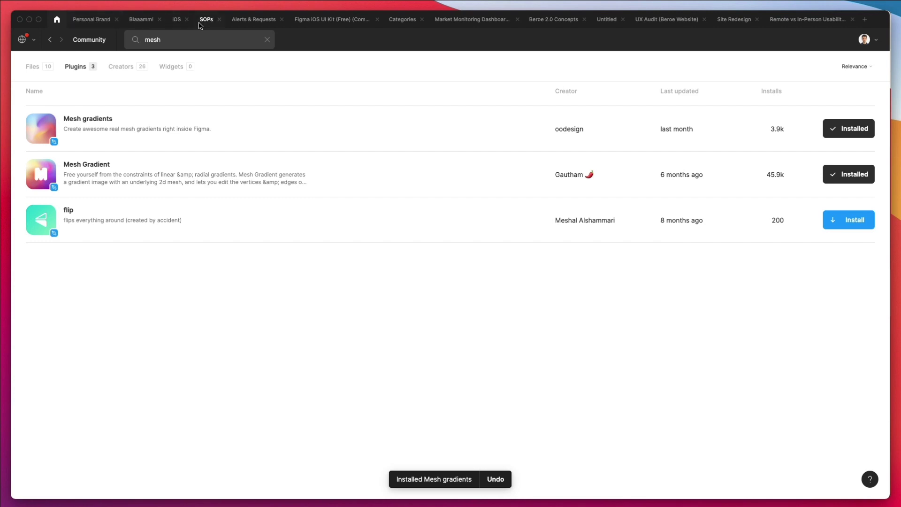
Return to the iOS file and launch Mesh Gradient with Cmd+Option+P
left_click(177, 20)
left_click(20, 40)
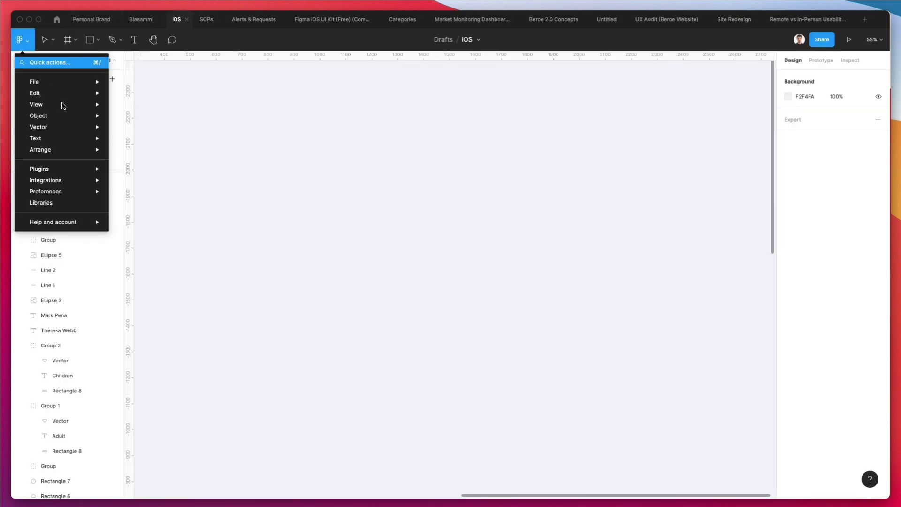
mouse_move(63, 174)
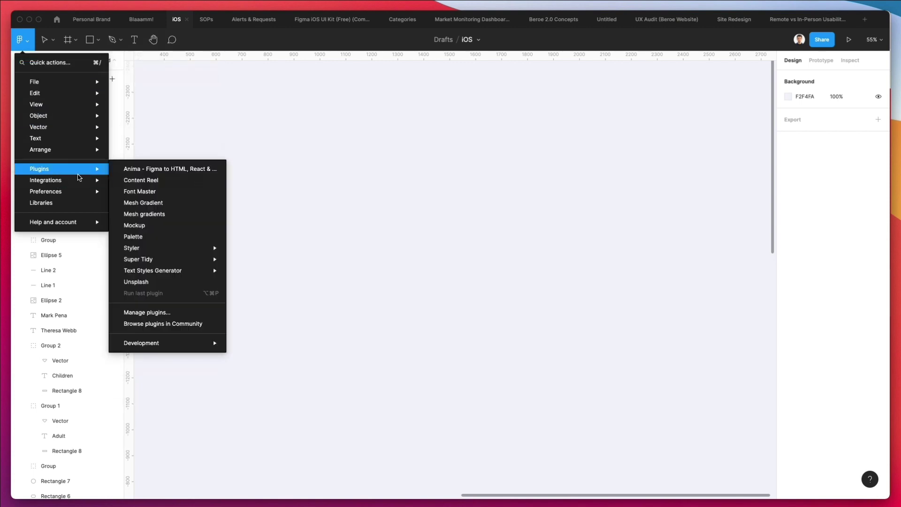
key("Escape")
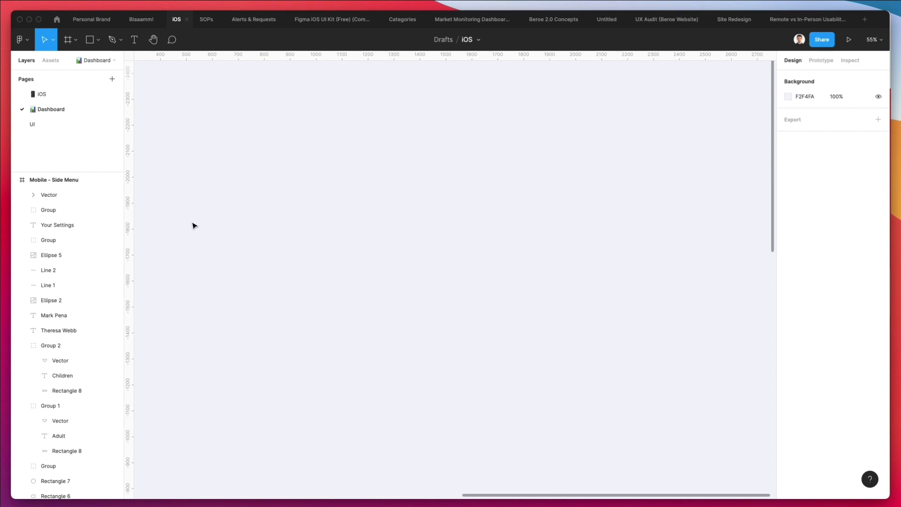
key("alt+super+p")
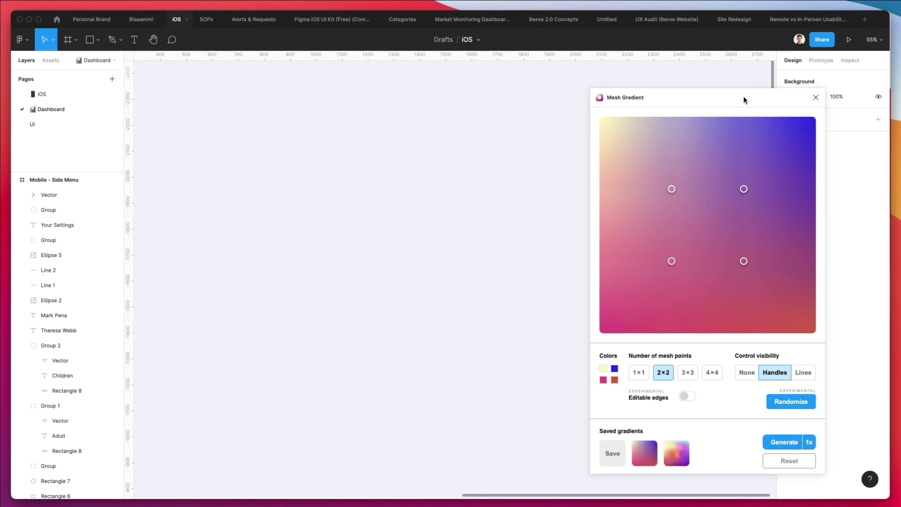
Center the plugin window and reposition the top-right, top-left and bottom-right mesh points
left_click_drag(744, 97, 485, 91)
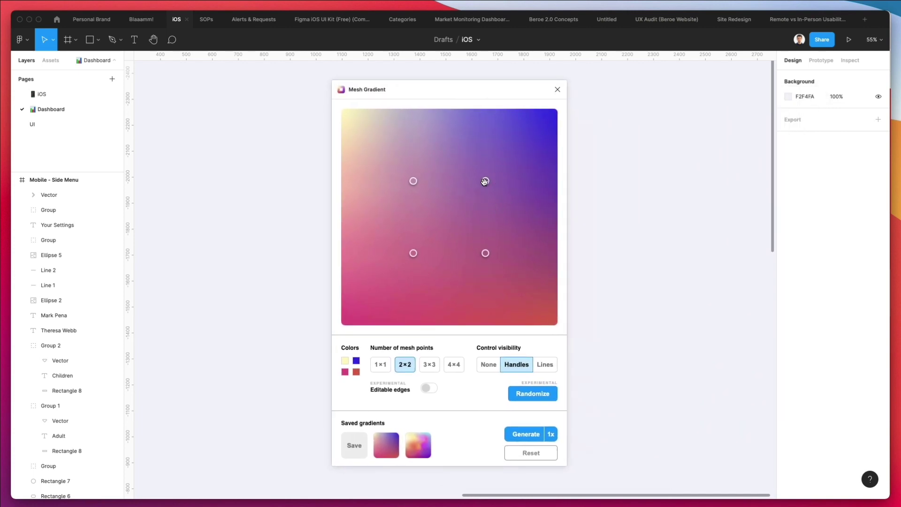
left_click_drag(485, 181, 470, 150)
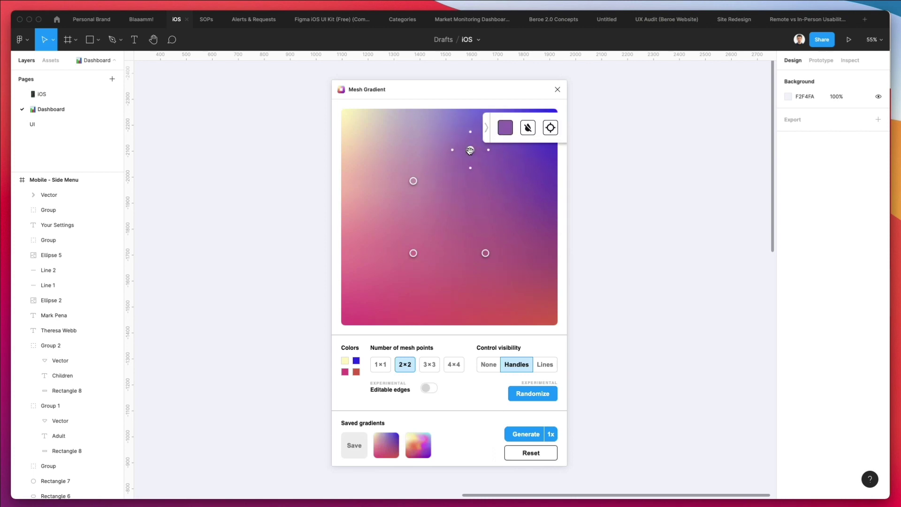
mouse_move(413, 182)
left_mouse_down()
mouse_move(386, 196)
mouse_move(387, 212)
mouse_move(428, 221)
mouse_move(447, 211)
mouse_move(408, 199)
left_mouse_up()
left_click(485, 253)
left_click_drag(484, 254, 459, 217)
Recolour the bottom-right point bright pink, bottom-left vivid red, and upper-left near-white
left_click(504, 128)
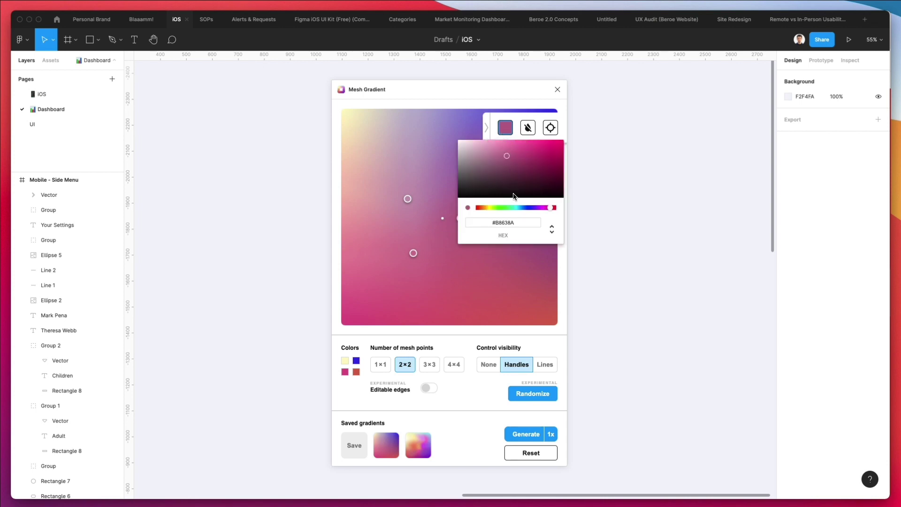
left_click_drag(534, 145, 563, 140)
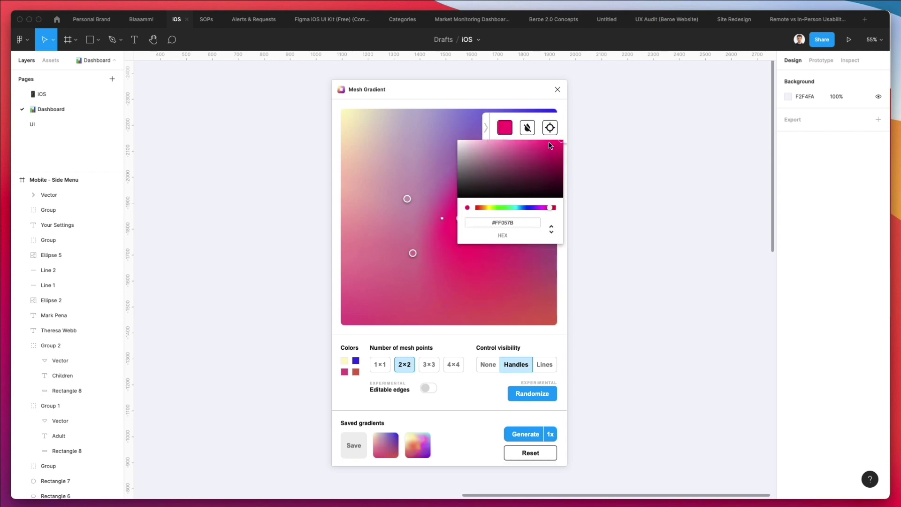
left_click(413, 253)
left_click(412, 254)
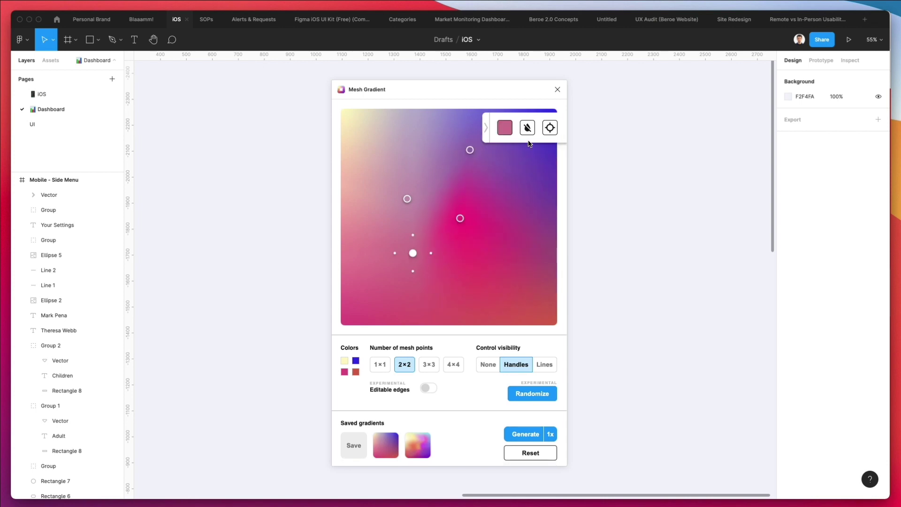
left_click(505, 128)
left_click_drag(528, 209, 551, 212)
left_click_drag(546, 178, 551, 131)
left_click(408, 199)
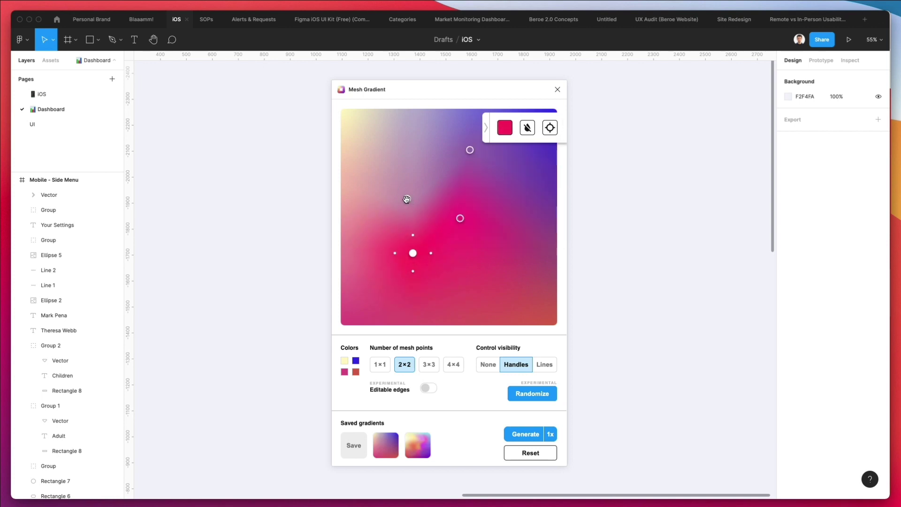
mouse_move(507, 149)
left_mouse_down()
mouse_move(465, 141)
mouse_move(490, 150)
left_mouse_up()
Reset the mesh to 1×1, then switch to a 4×4 grid and nudge two points
left_click(380, 365)
left_click(382, 367)
left_click(436, 298)
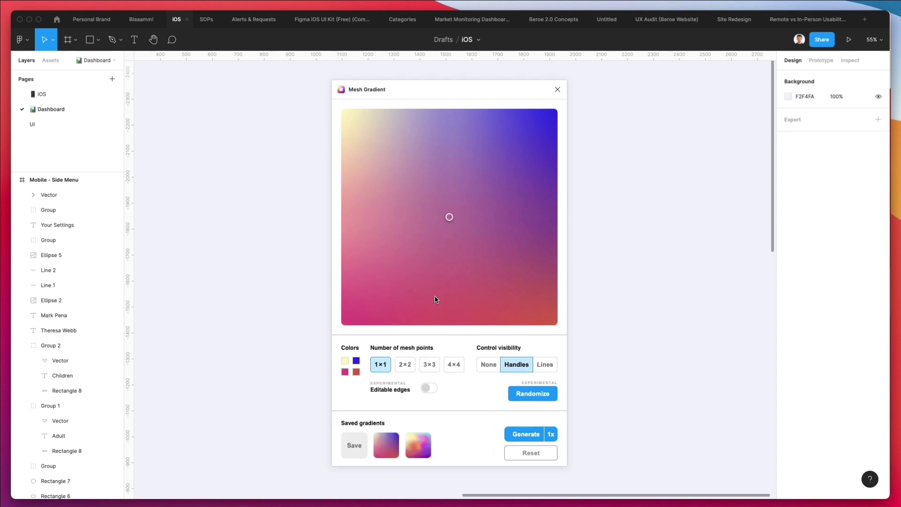
left_click(449, 369)
left_click_drag(427, 195, 438, 182)
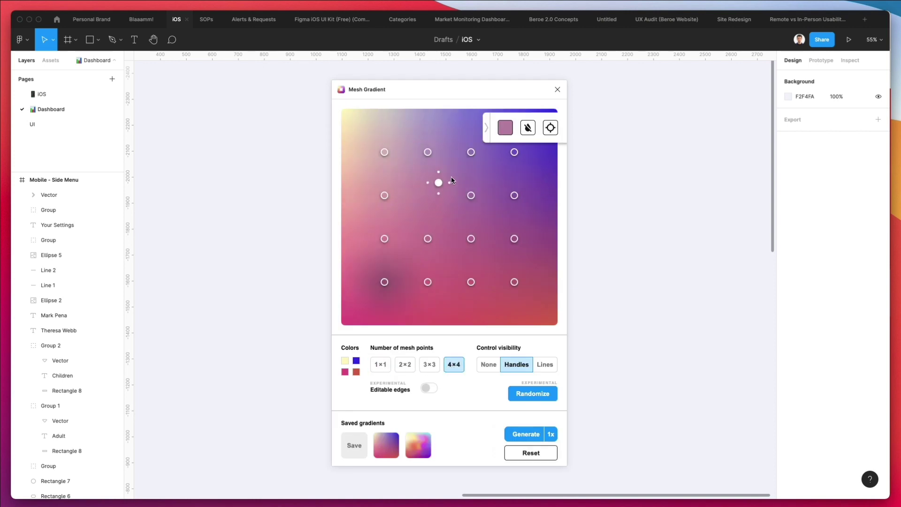
left_click_drag(471, 238, 437, 212)
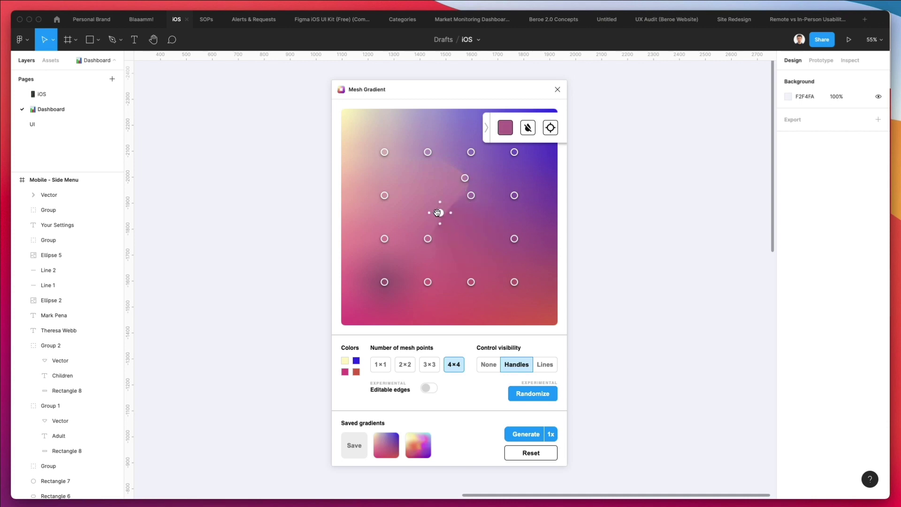
Randomize the gradient several times, then return to a 2×2 mesh
left_click(532, 397)
left_click(436, 292)
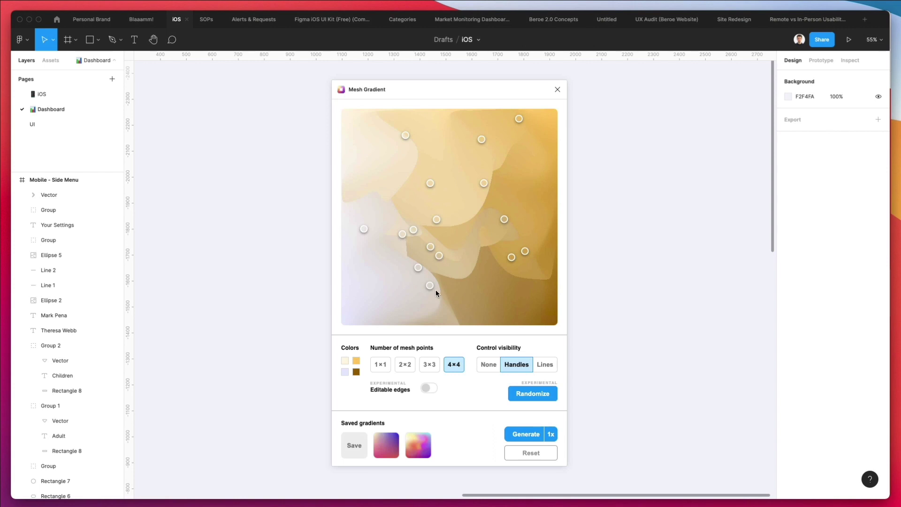
left_click(532, 394)
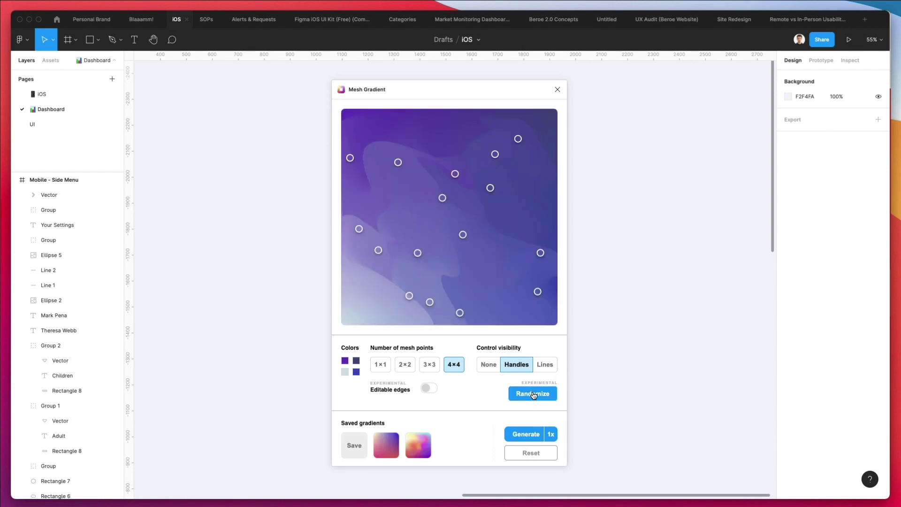
left_click(533, 395)
left_click(533, 394)
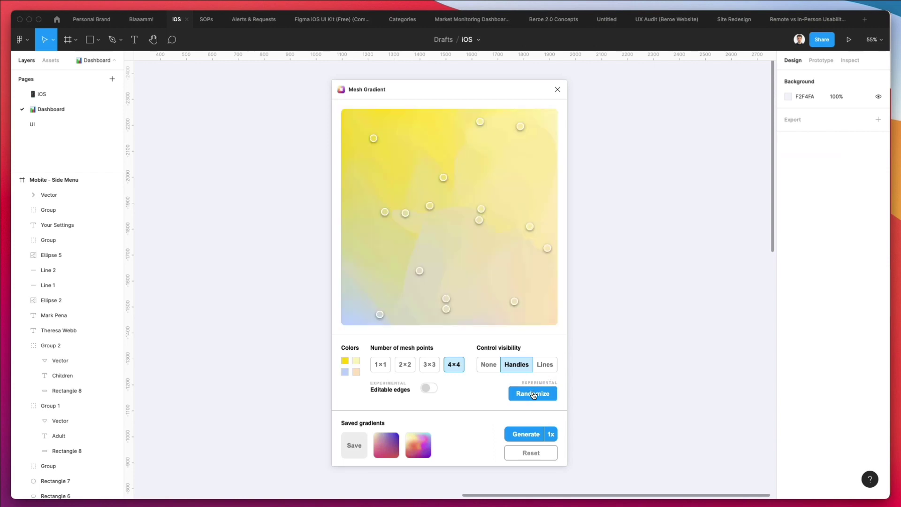
left_click(533, 395)
left_click(534, 394)
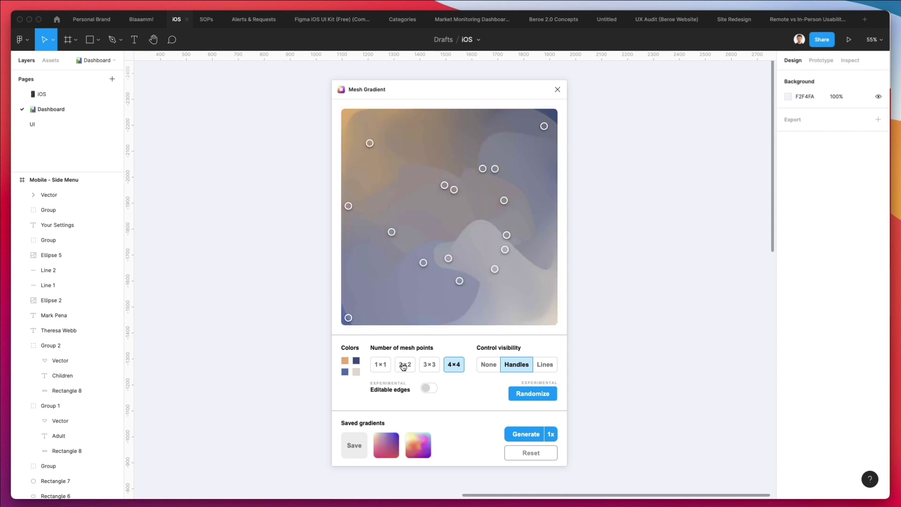
left_click(404, 364)
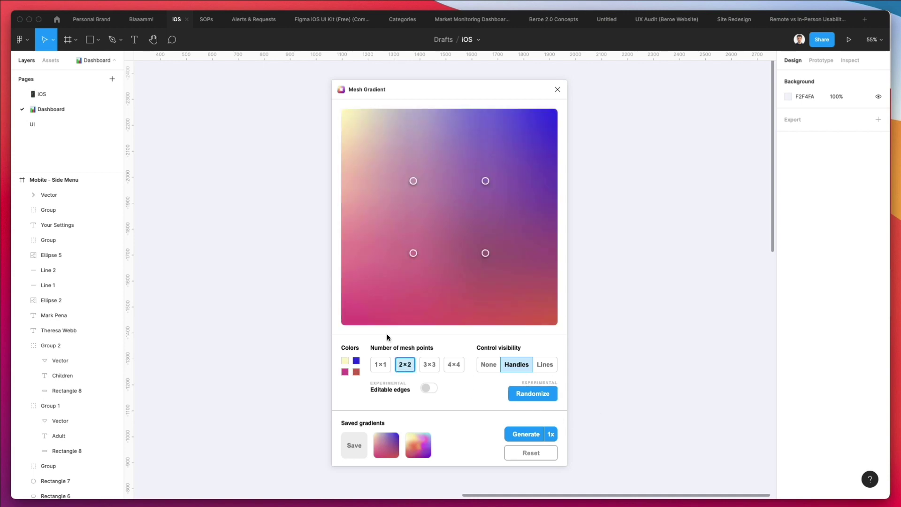
left_click(537, 395)
left_click(538, 395)
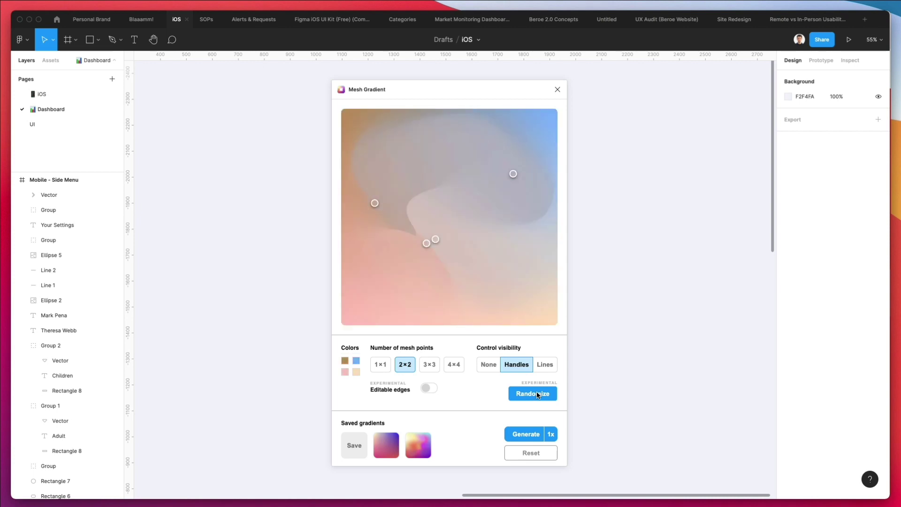
left_click(538, 395)
left_click(380, 364)
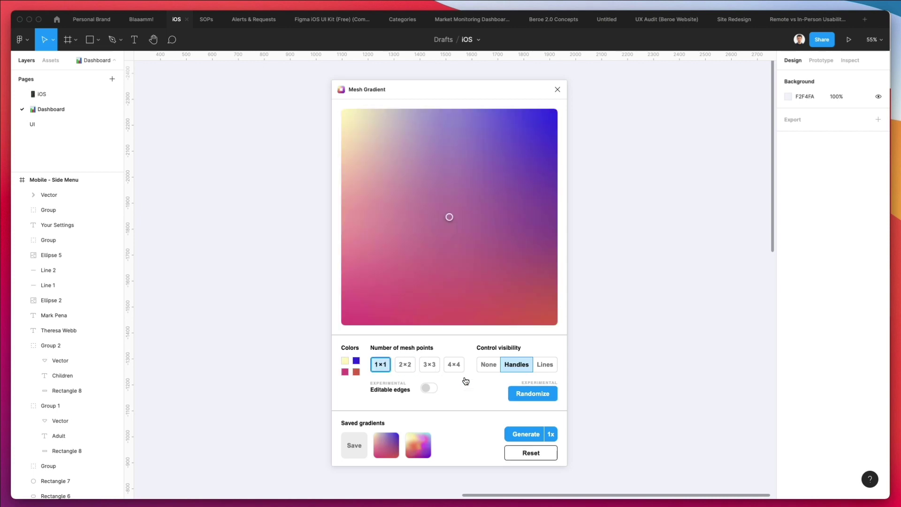
left_click(537, 390)
left_click(537, 390)
left_click(537, 389)
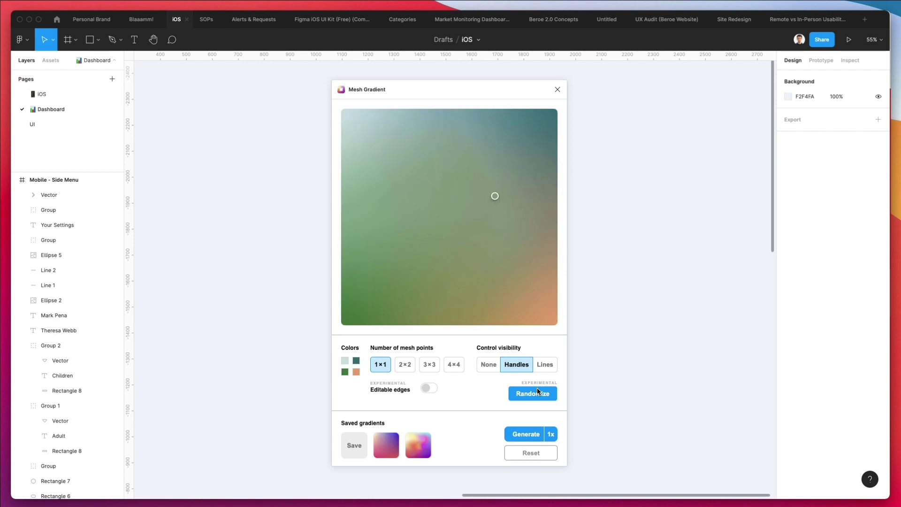
left_click(537, 389)
left_click(537, 389)
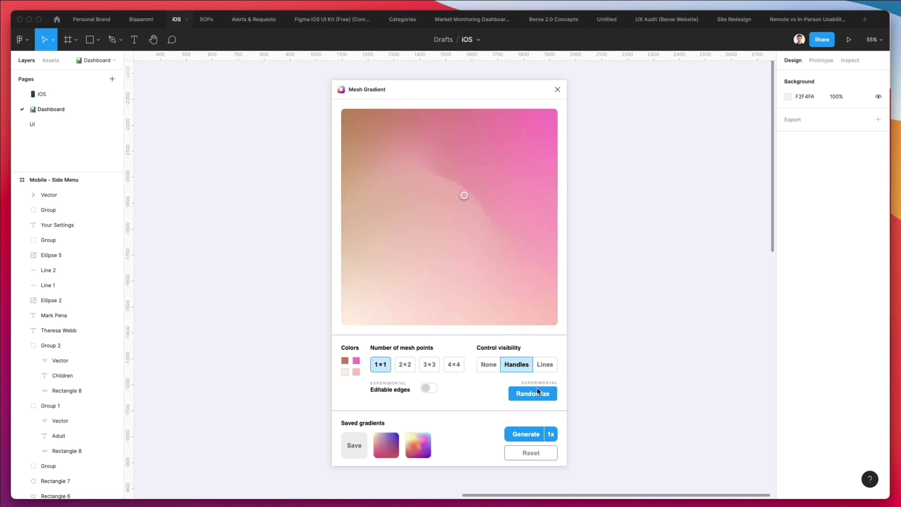
left_click(537, 390)
left_click(537, 389)
left_click(537, 389)
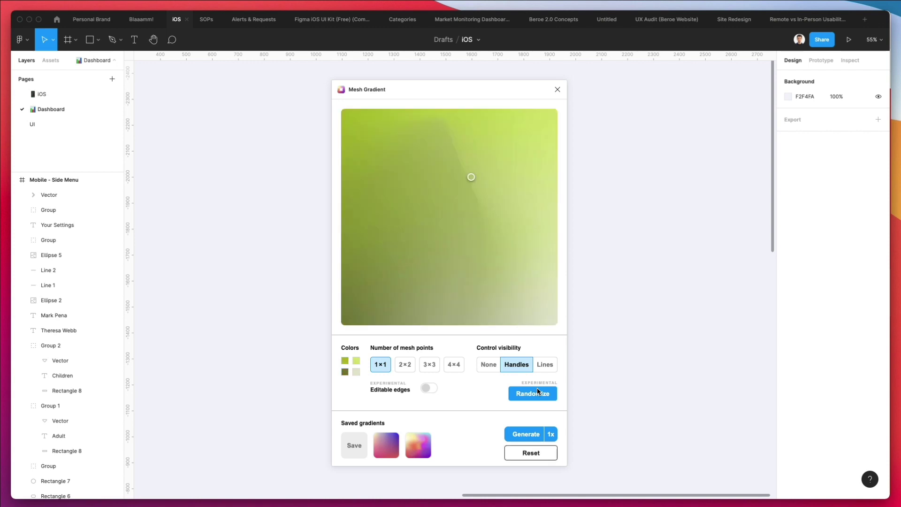
left_click(537, 390)
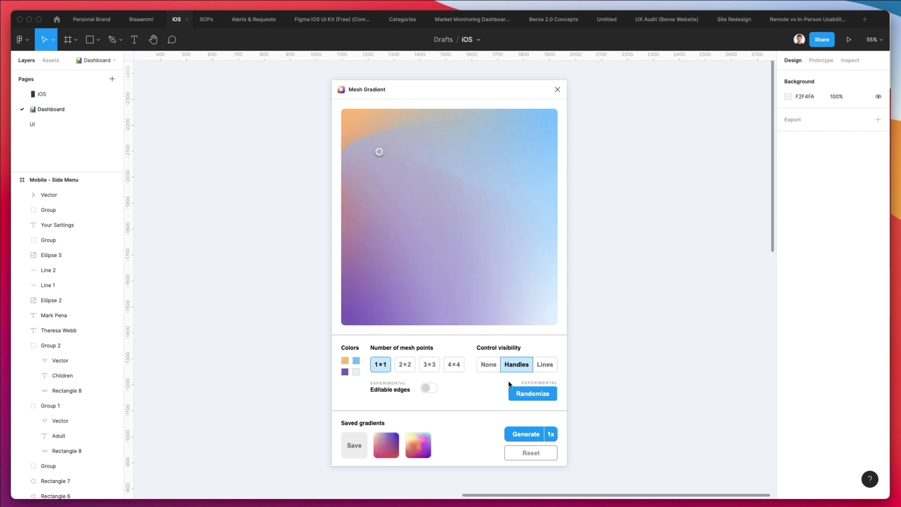
left_click(540, 393)
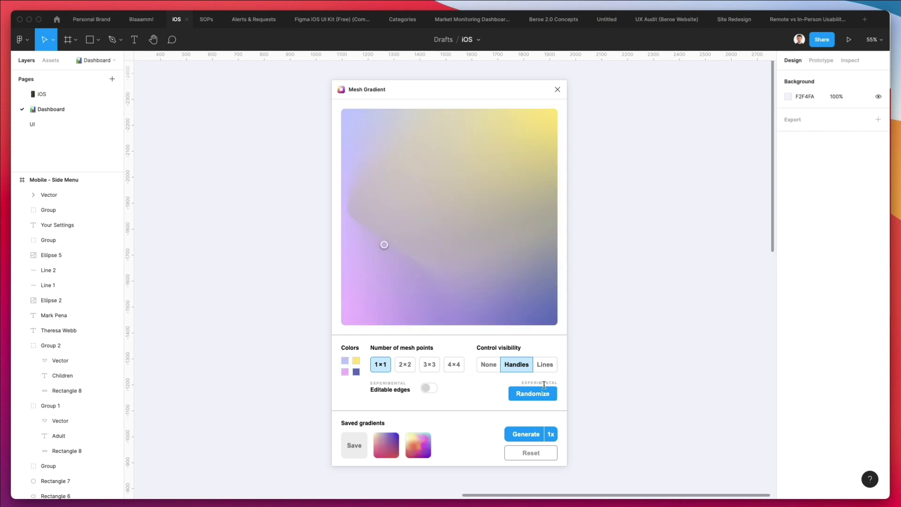
left_click(543, 394)
left_click(542, 394)
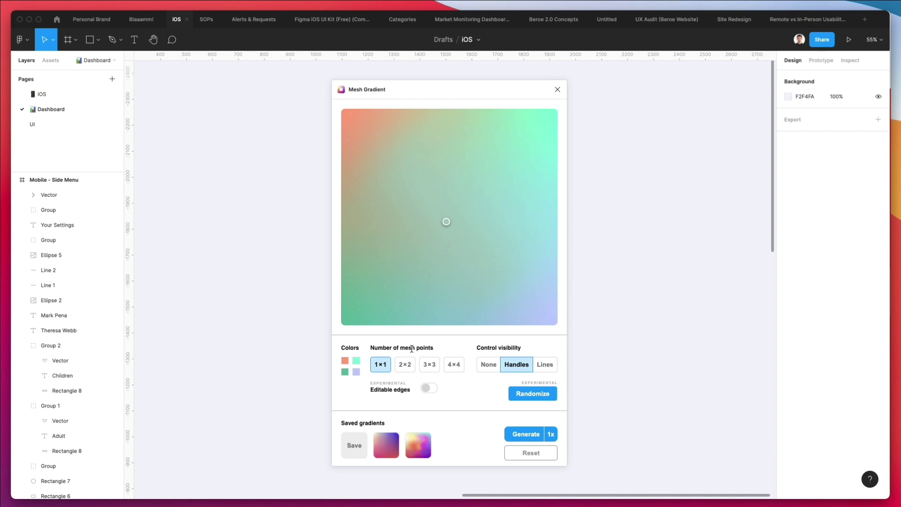
left_click(403, 367)
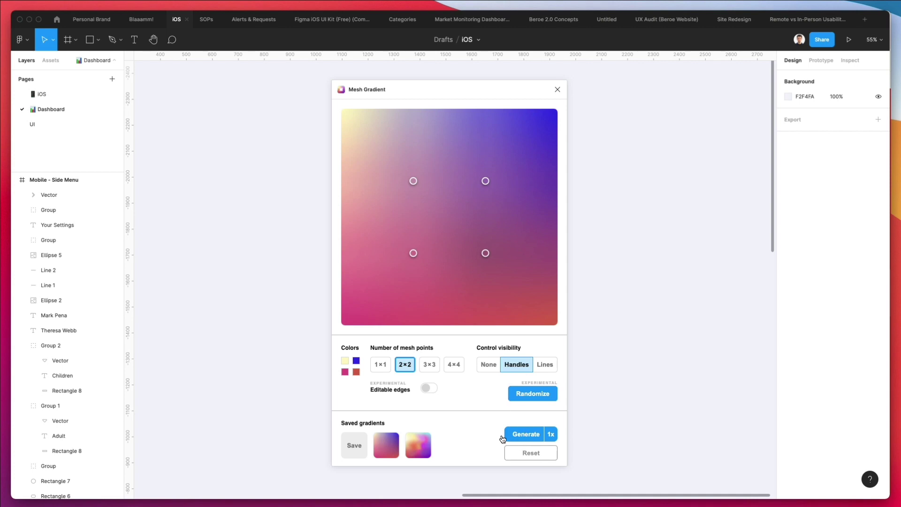
Load the second saved gradient thumbnail and generate it onto the canvas at 2x scale
left_click(420, 452)
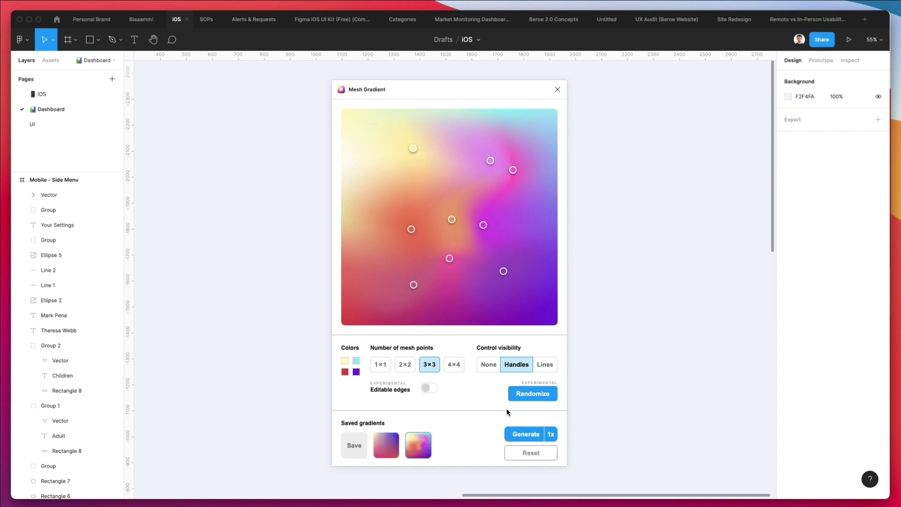
left_click(550, 436)
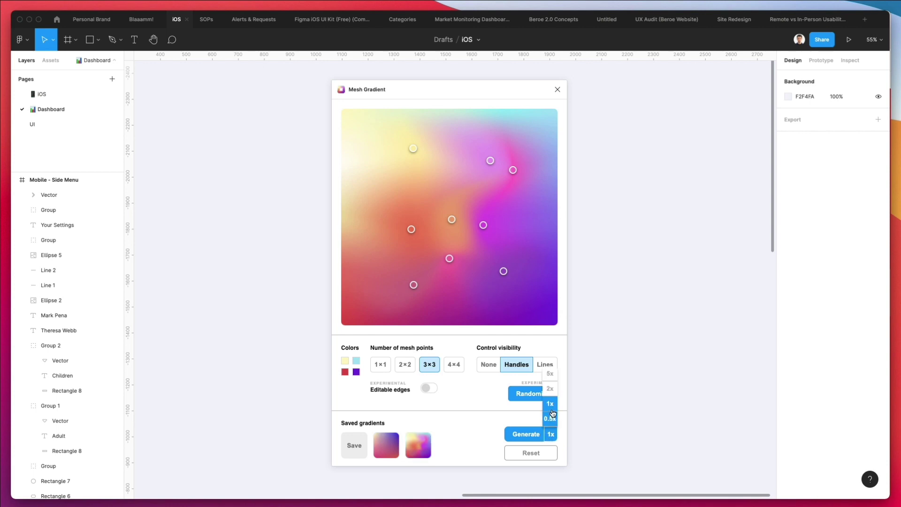
left_click(550, 388)
left_click(523, 434)
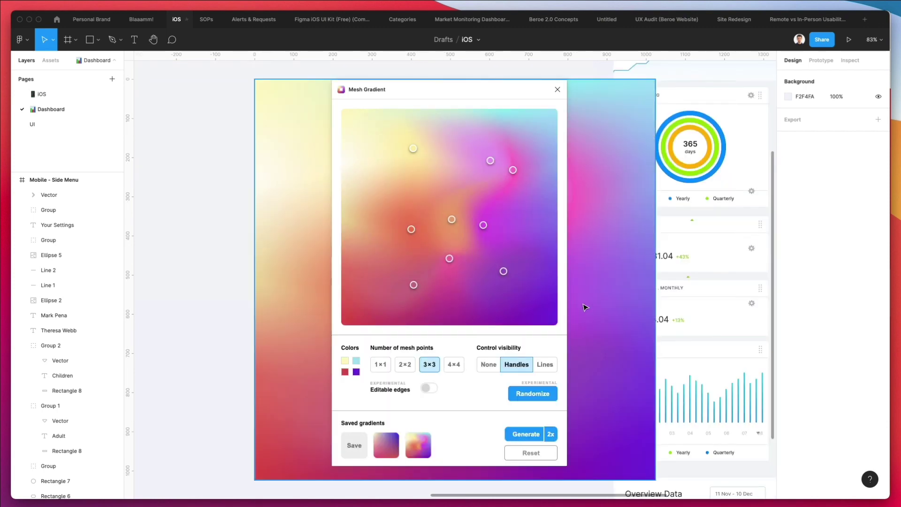
Move the 1024×1024 gradient rectangle and delete it
left_click_drag(571, 187, 302, 195)
scroll(300, 195, "down", 10)
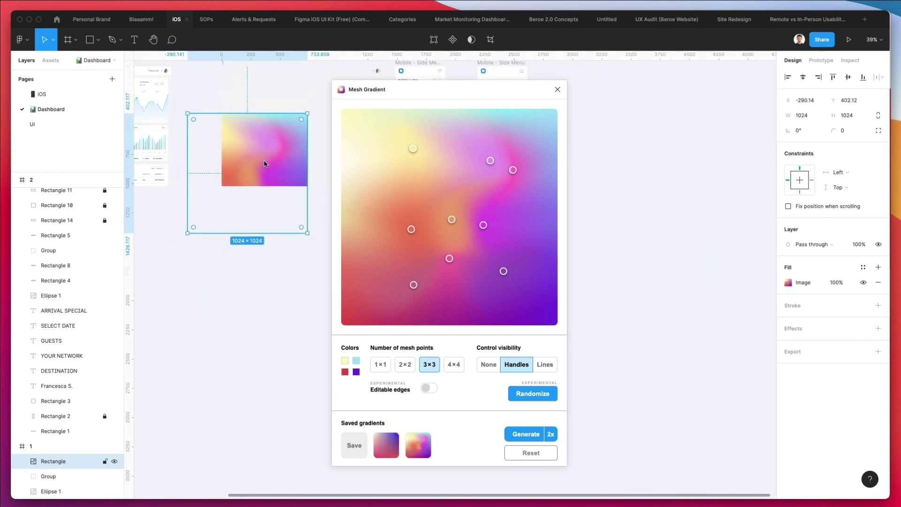
left_click_drag(286, 345, 288, 304)
key("Delete")
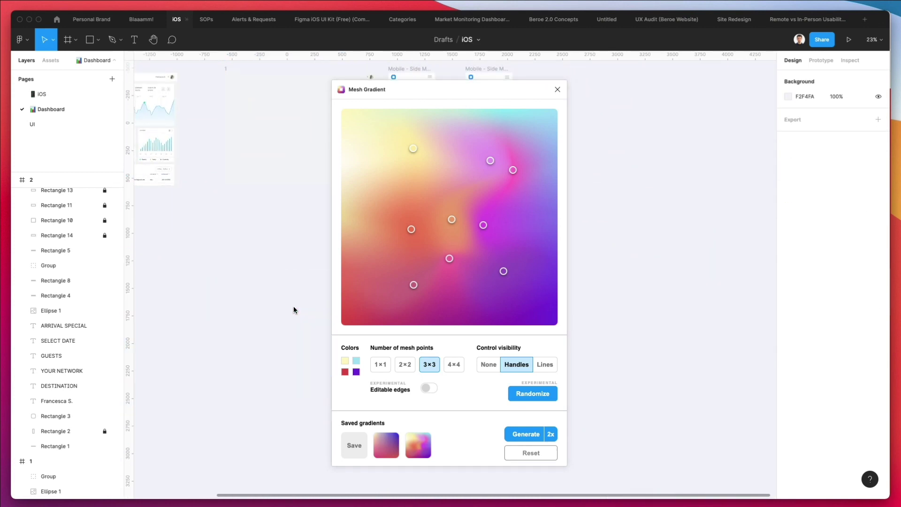
Generate the gradient again at 5x, producing a 2560×2560 rectangle
left_click(551, 434)
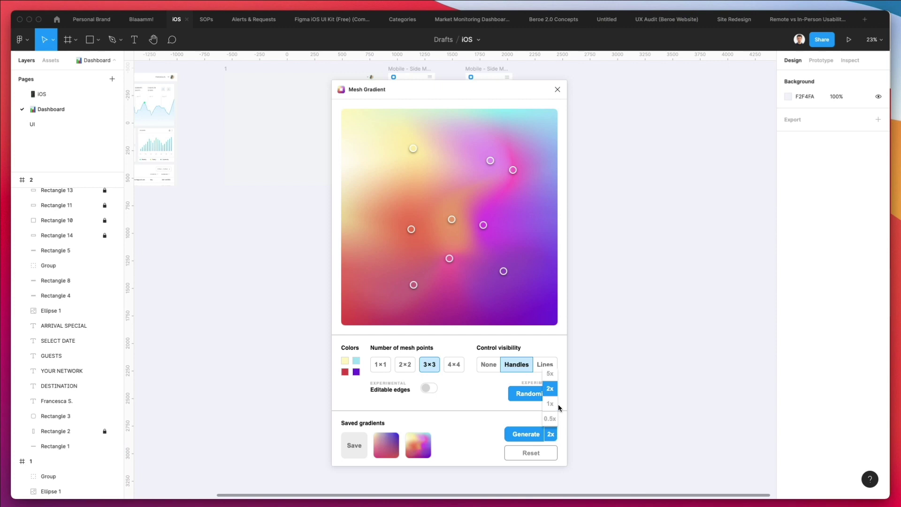
left_click(550, 373)
left_click(526, 441)
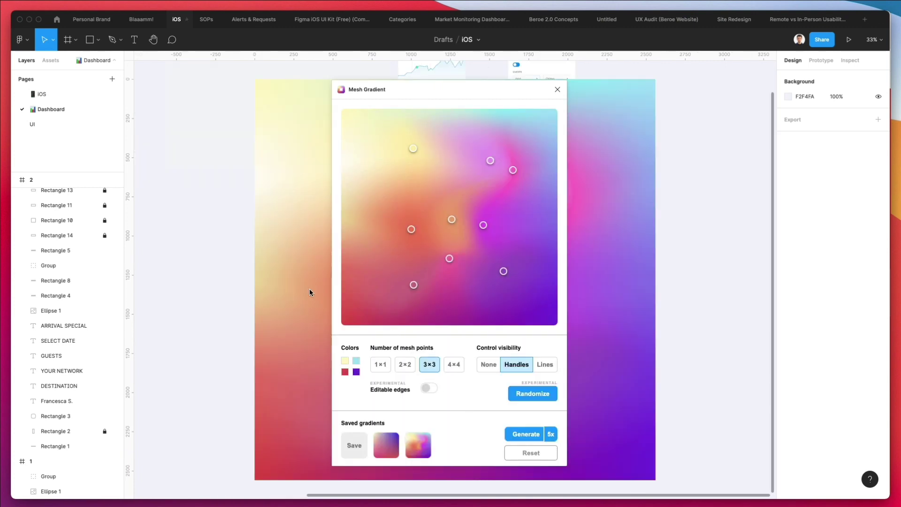
scroll(250, 298, "down", 4)
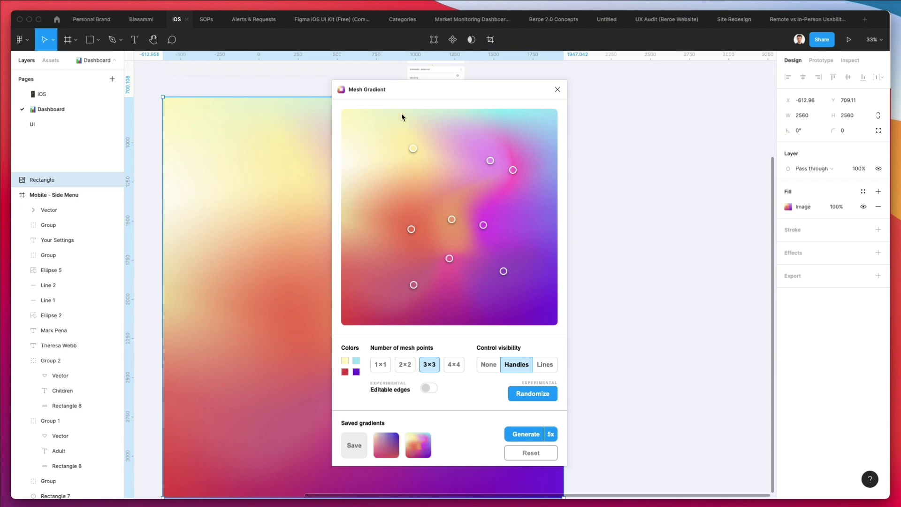
Close the Mesh Gradient plugin panel
left_click(549, 96)
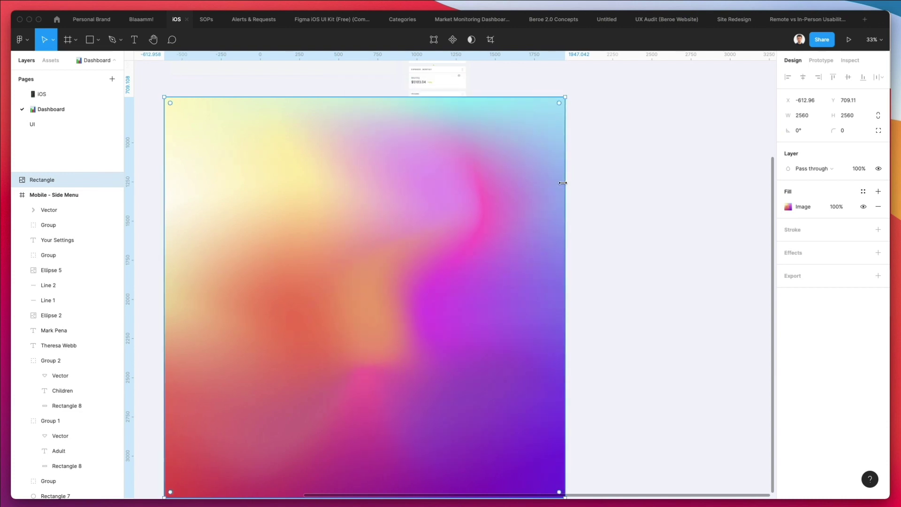
scroll(562, 183, "down", 2)
scroll(511, 182, "down", 5)
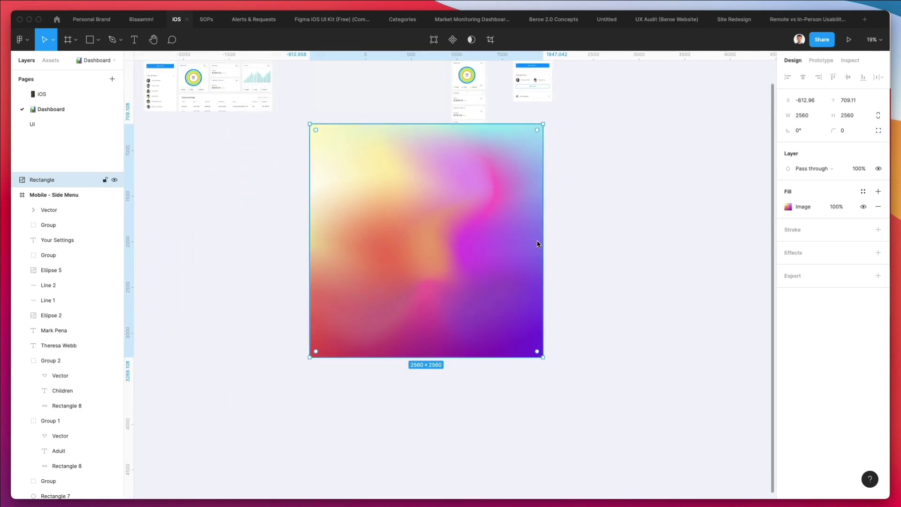
Move the 2560×2560 gradient rectangle below the dashboard frames to X −471.7, Y 1788.19, keeping its size
left_click_drag(509, 241, 679, 298)
scroll(518, 339, "down", 2)
key("super+z")
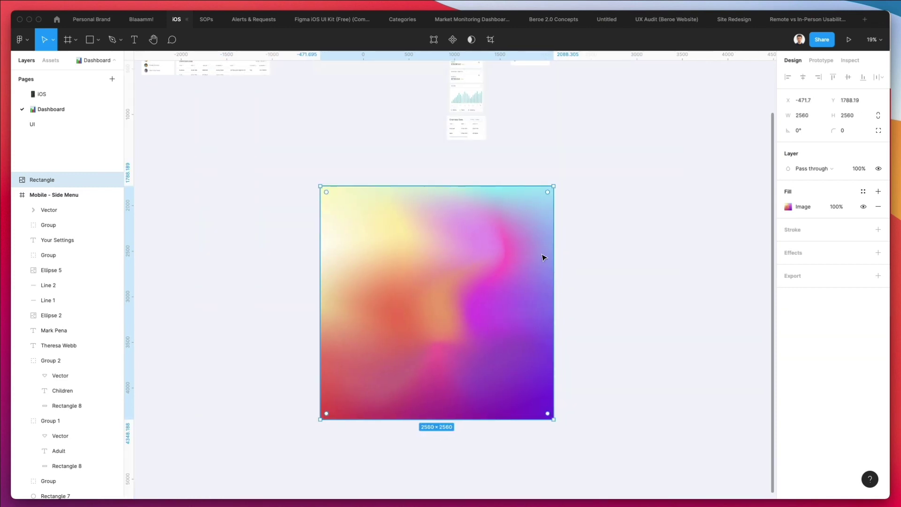
scroll(481, 293, "up", 1)
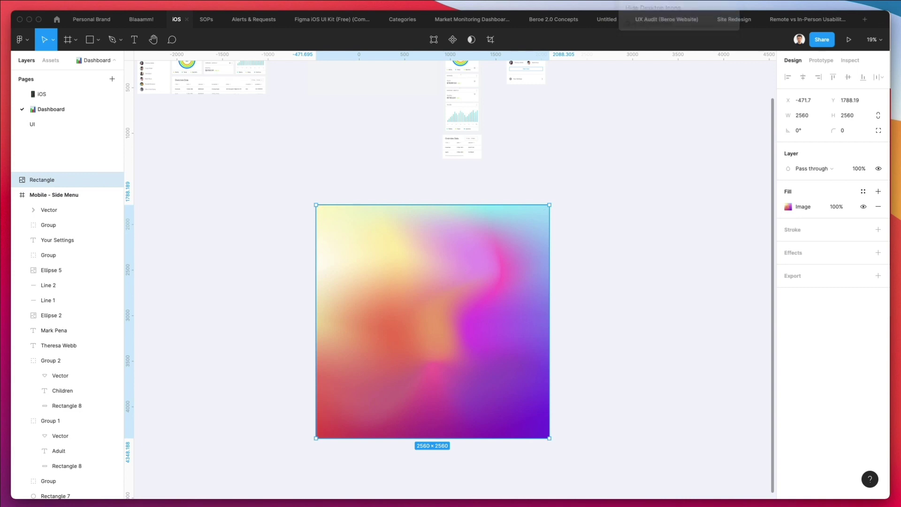
scroll(547, 298, "down", 1)
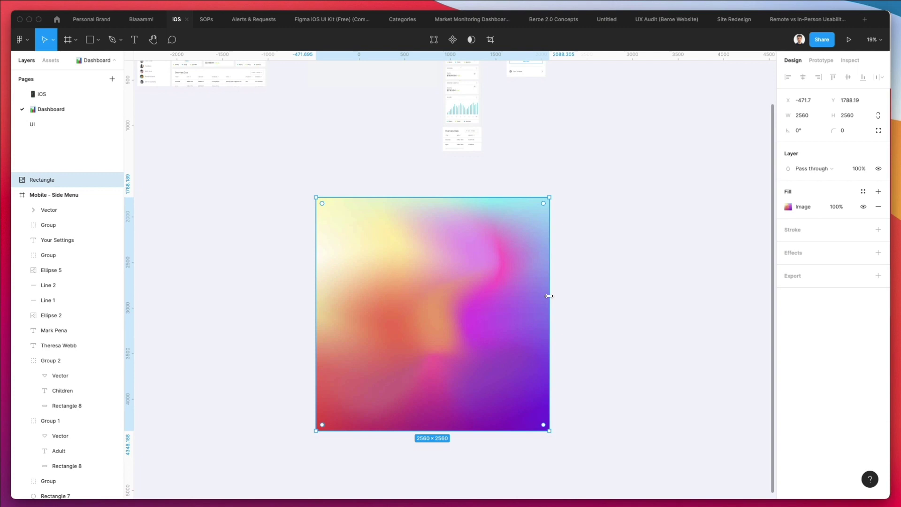
scroll(551, 300, "up", 3)
Zoom from 19% to about 56% on the yellow-orange-pink-violet gradient rectangle
scroll(551, 300, "down", 1)
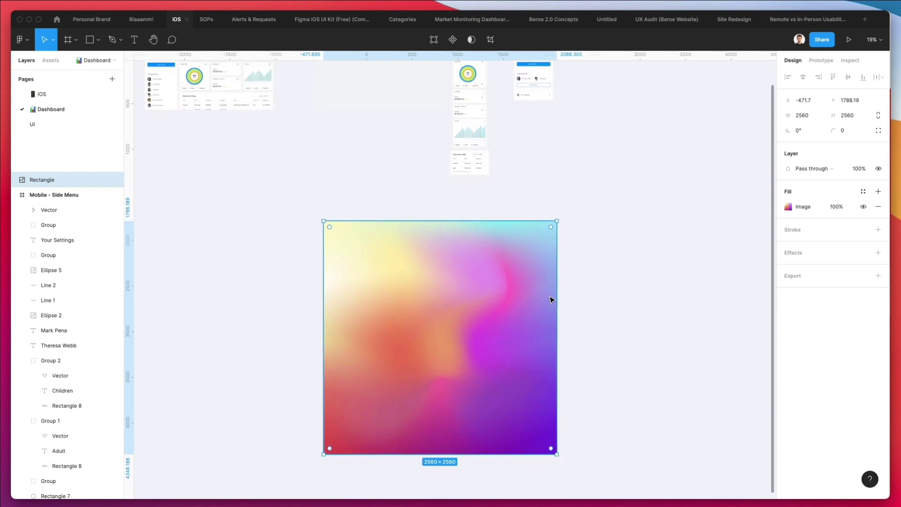
scroll(551, 299, "down", 1)
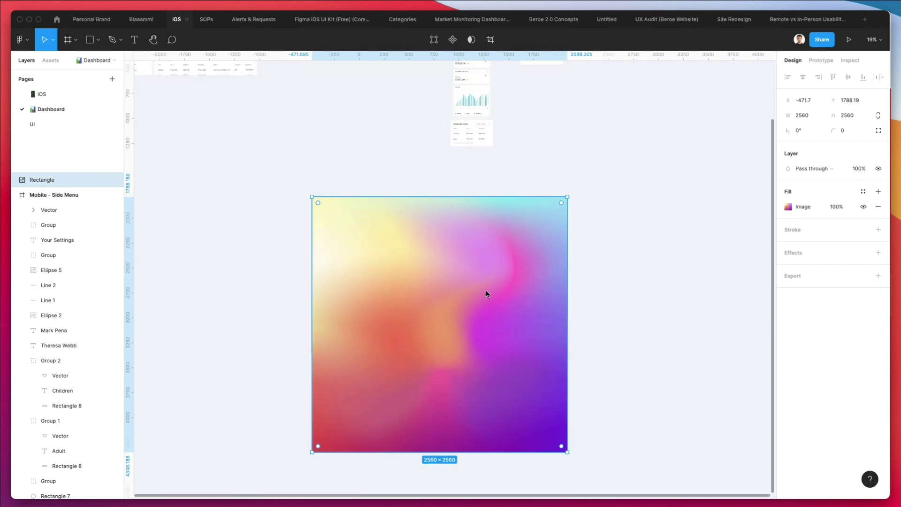
scroll(486, 290, "up", 5)
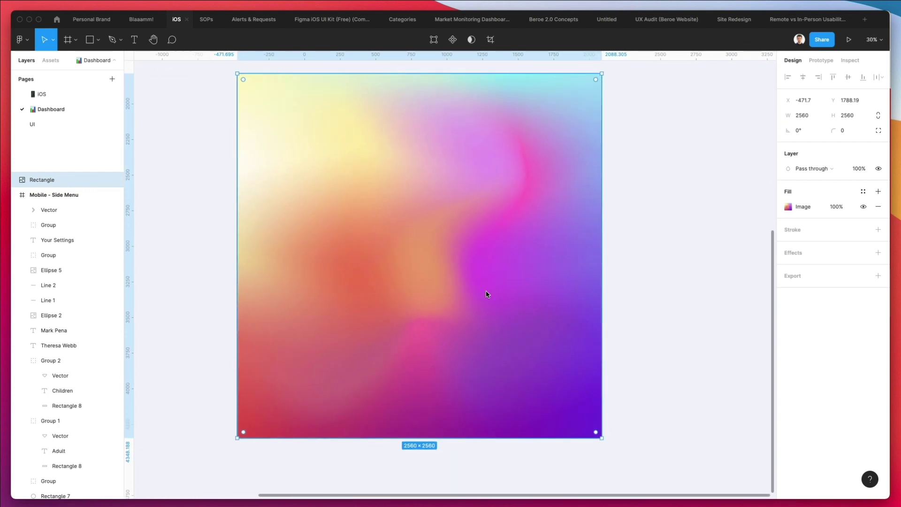
scroll(486, 294, "up", 1)
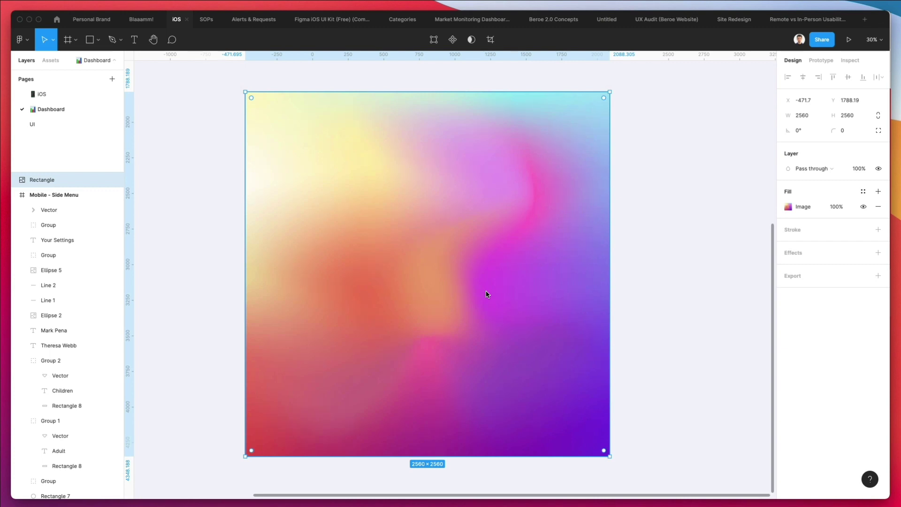
scroll(363, 276, "up", 3)
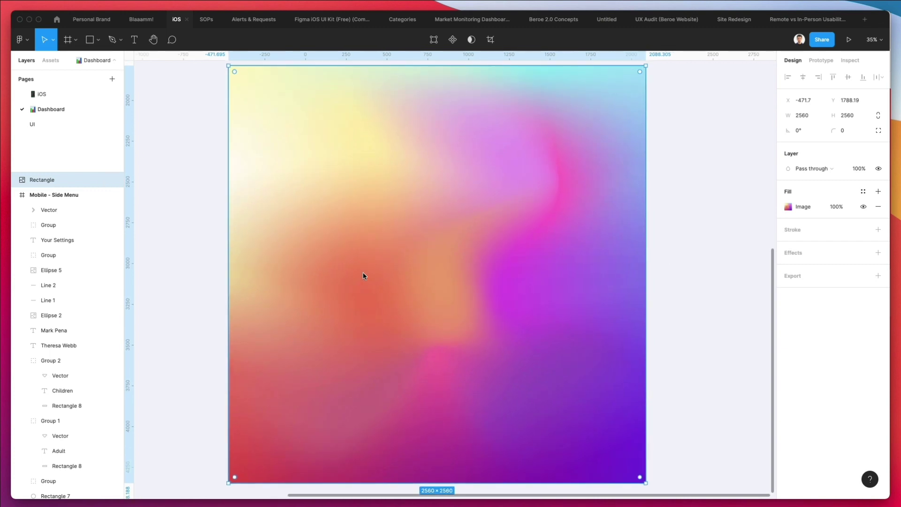
scroll(362, 276, "up", 3)
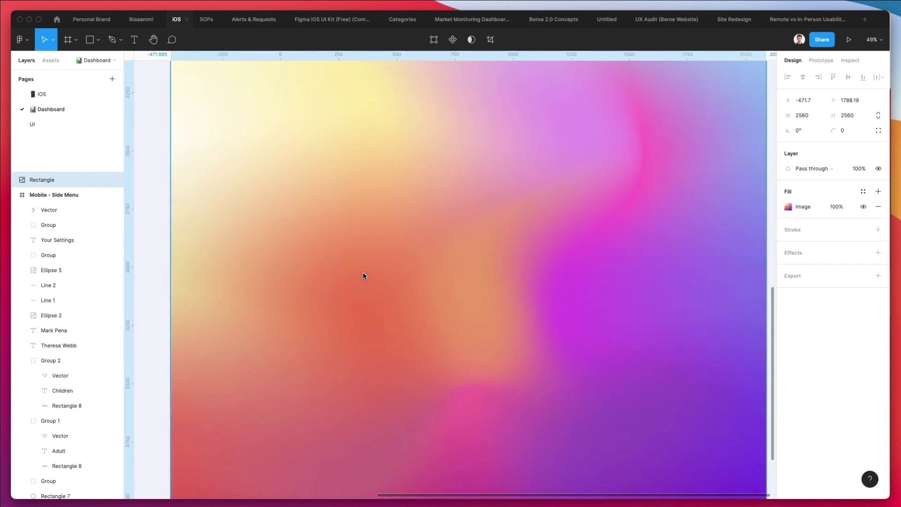
scroll(363, 276, "up", 2)
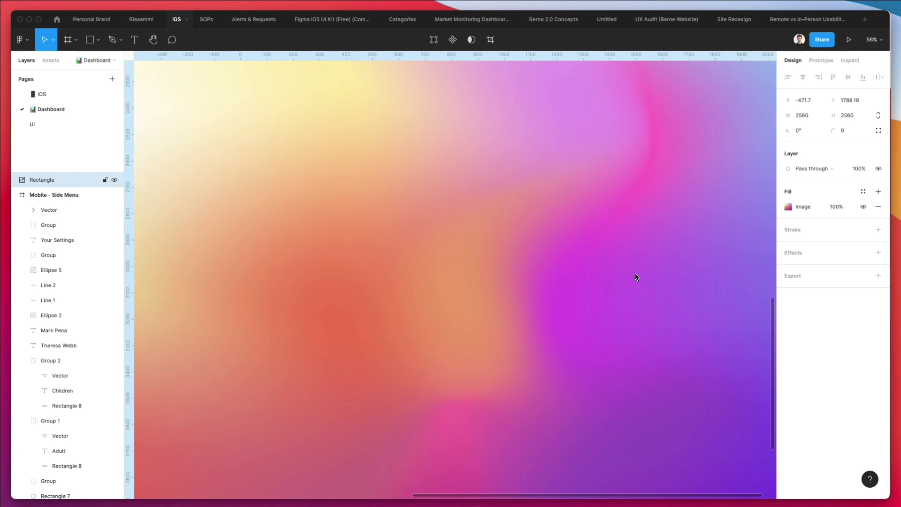
Hide the Figma UI with Cmd+\ and zoom further into the gradient
key("super+backslash")
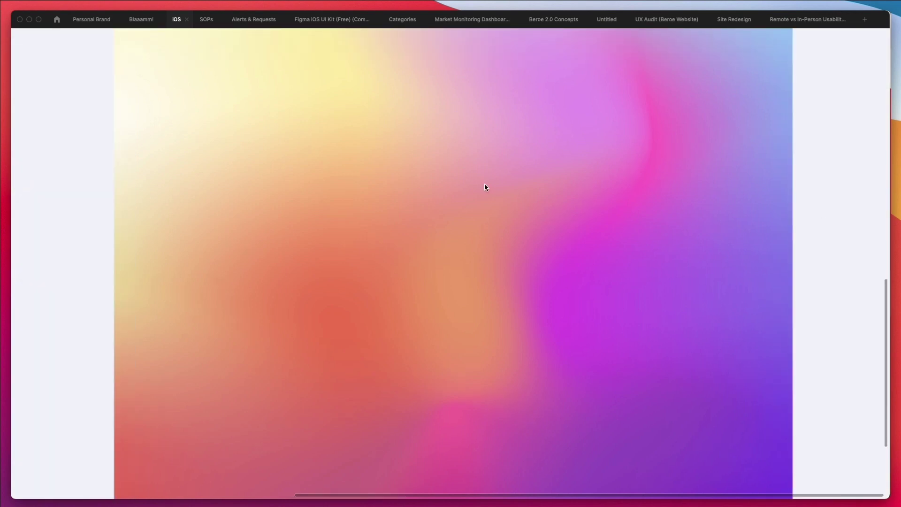
scroll(485, 187, "up", 2)
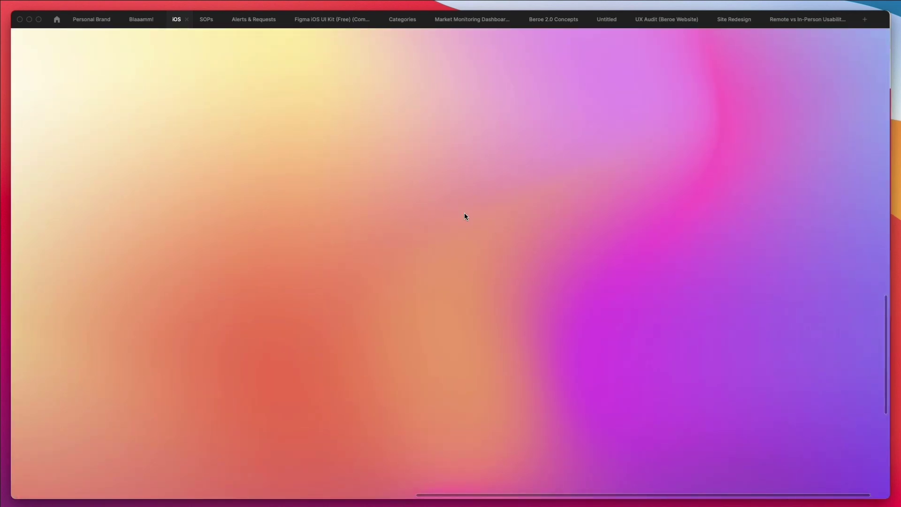